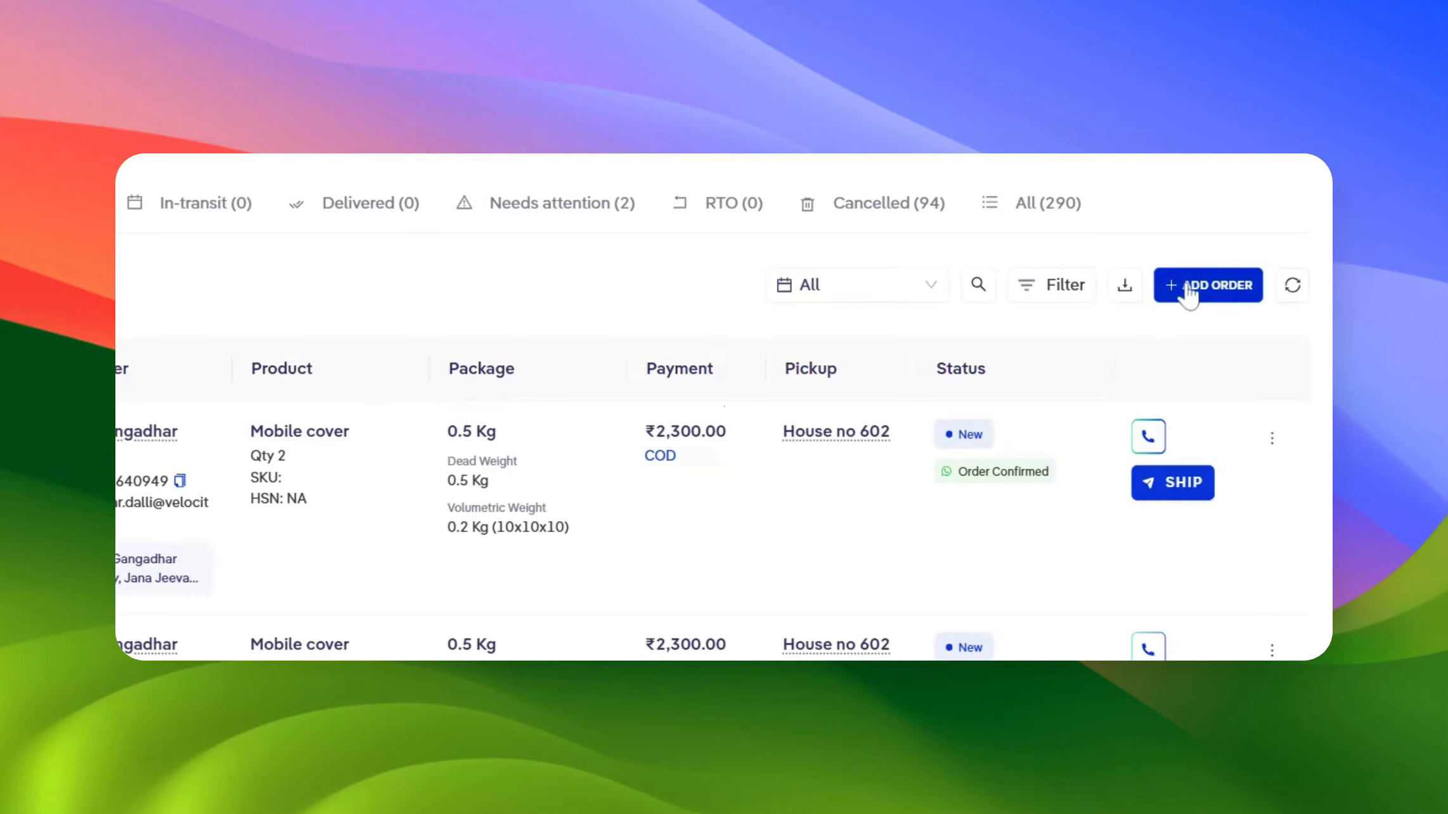
Open the Add Order form and browse its sections down to the product name list
{"action": "left_click", "coordinate": [1187, 289]}
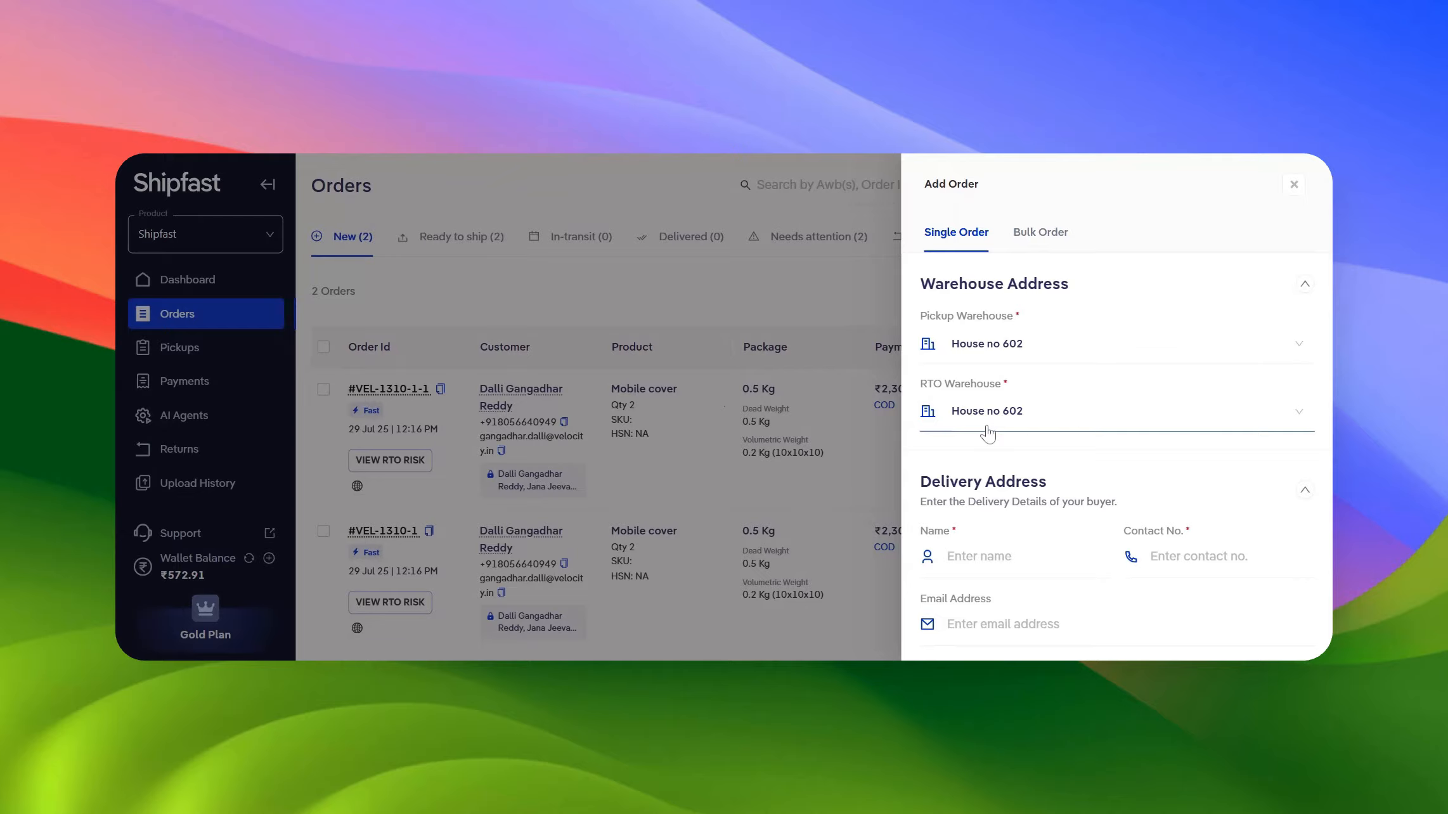
{"action": "scroll", "coordinate": [987, 435], "scroll_direction": "down", "scroll_amount": 3}
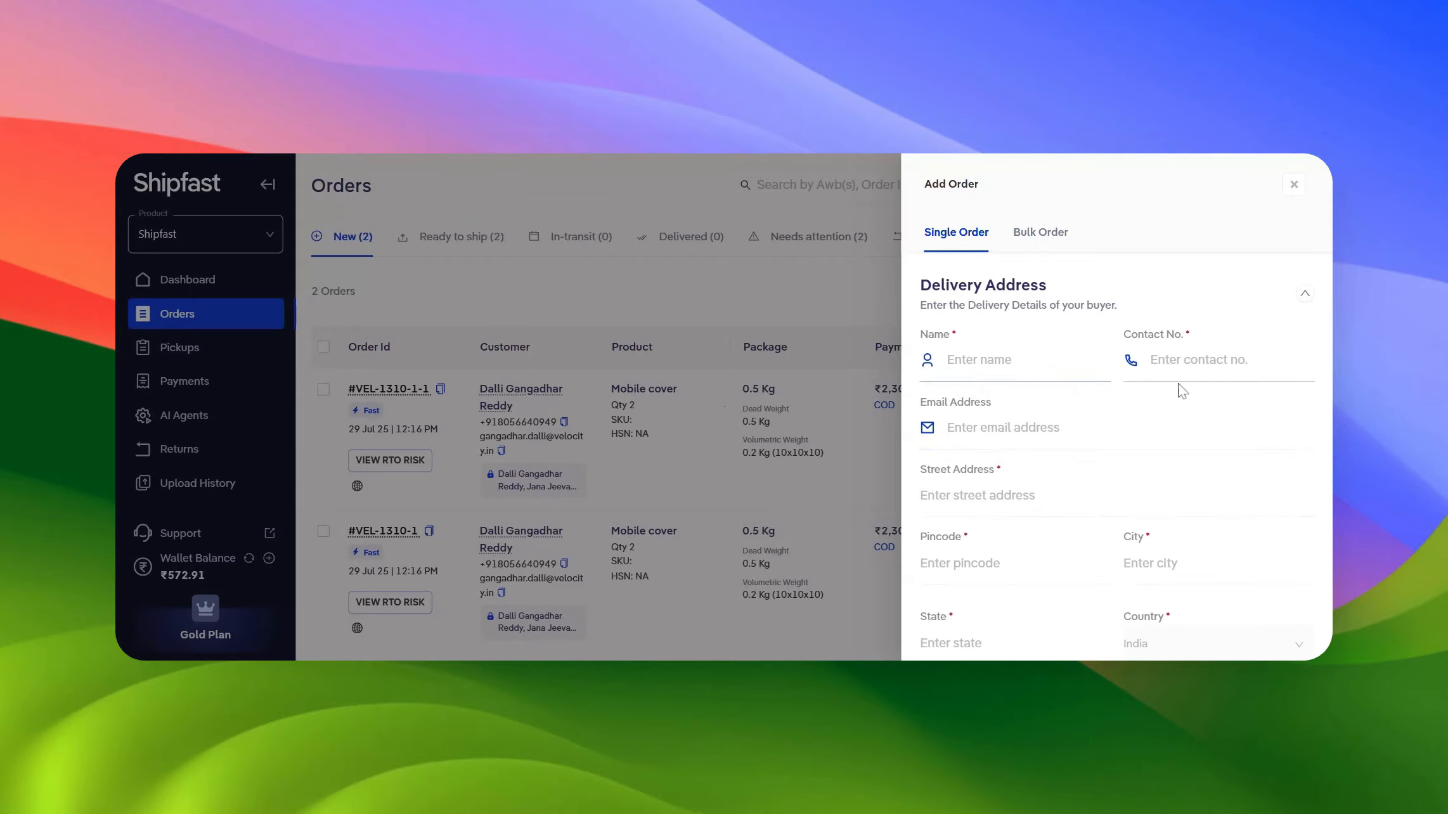
{"action": "scroll", "coordinate": [1087, 391], "scroll_direction": "down", "scroll_amount": 2}
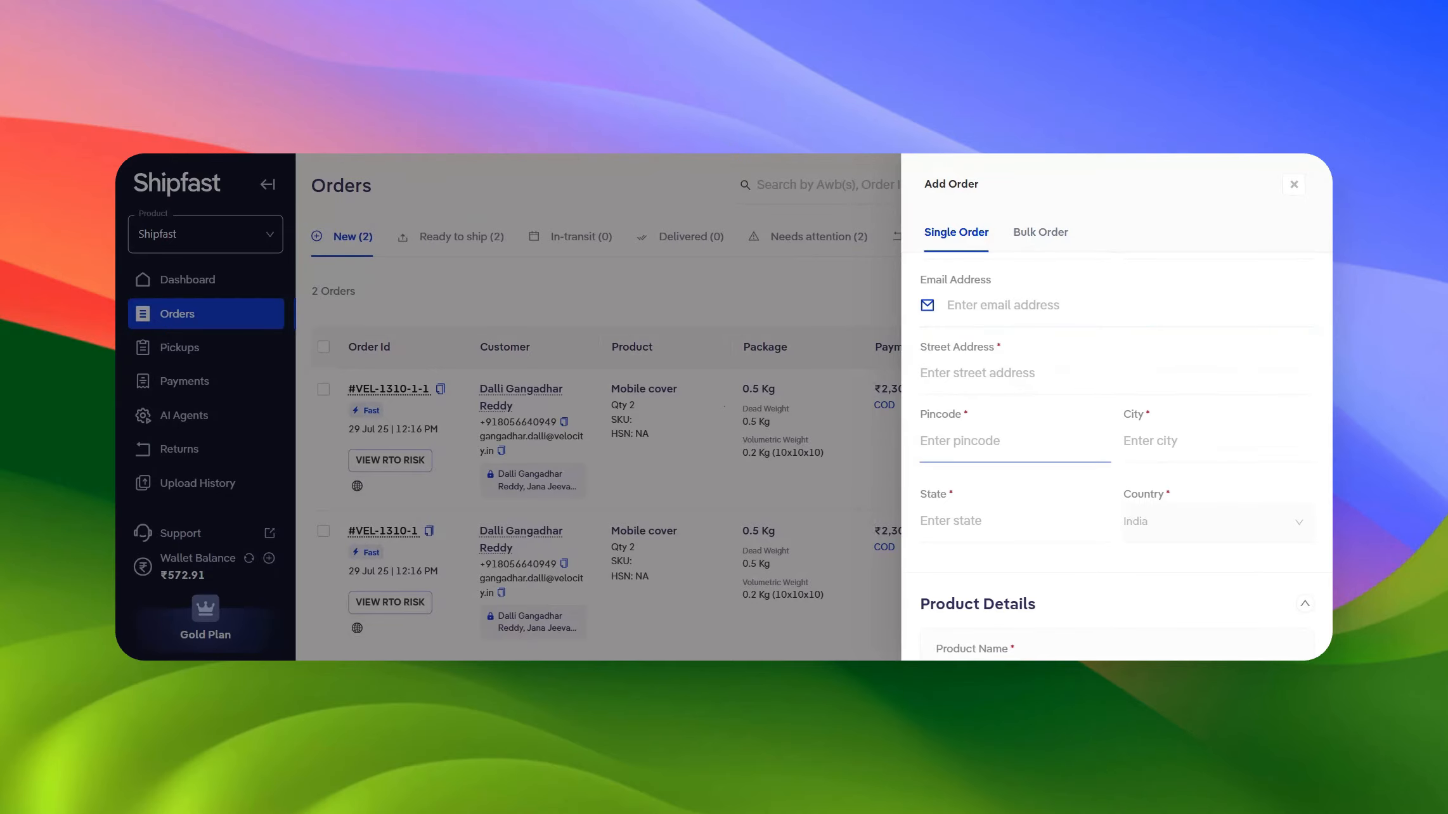
{"action": "scroll", "coordinate": [1015, 444], "scroll_direction": "down", "scroll_amount": 4}
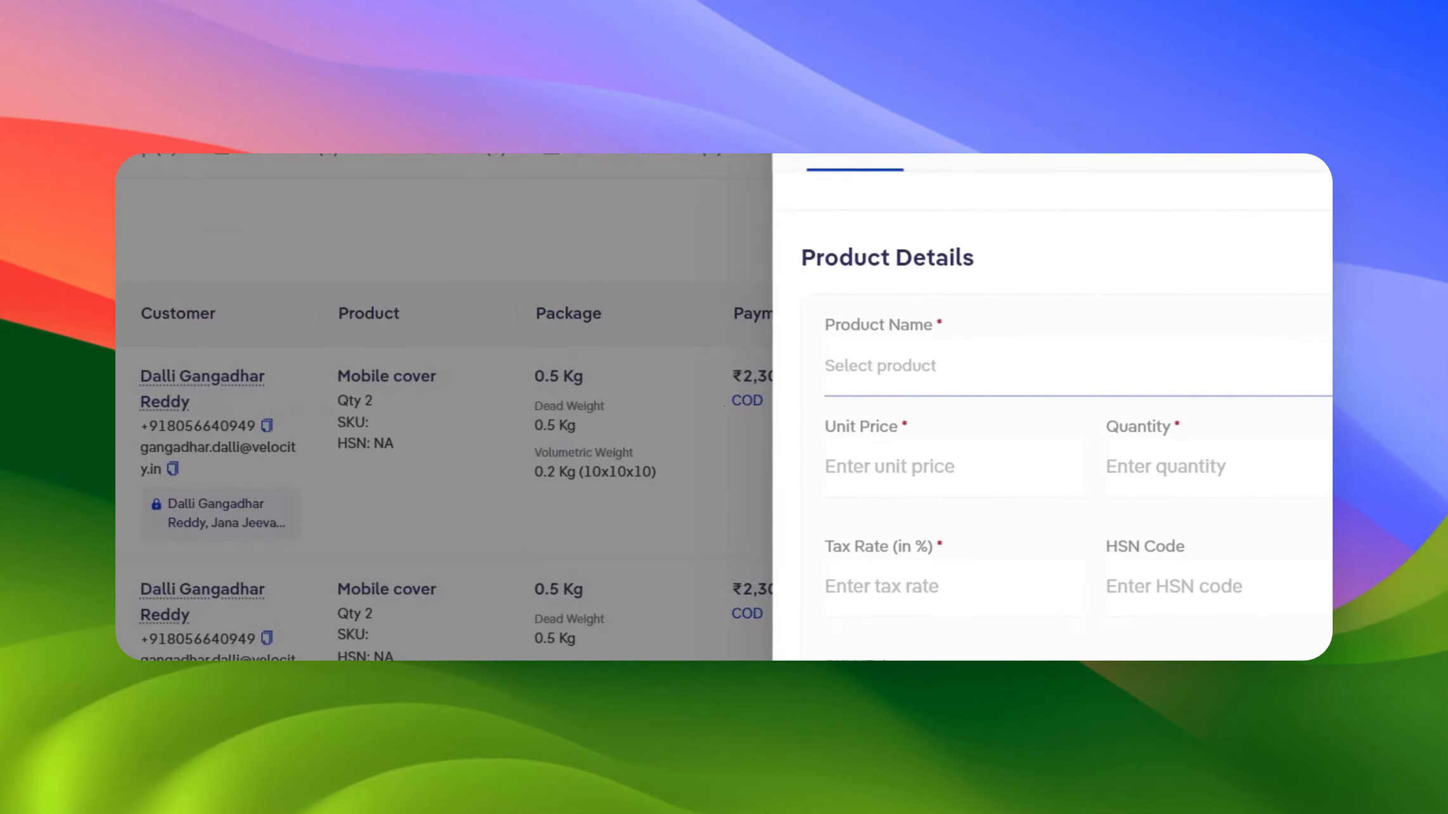
{"action": "left_click", "coordinate": [882, 366]}
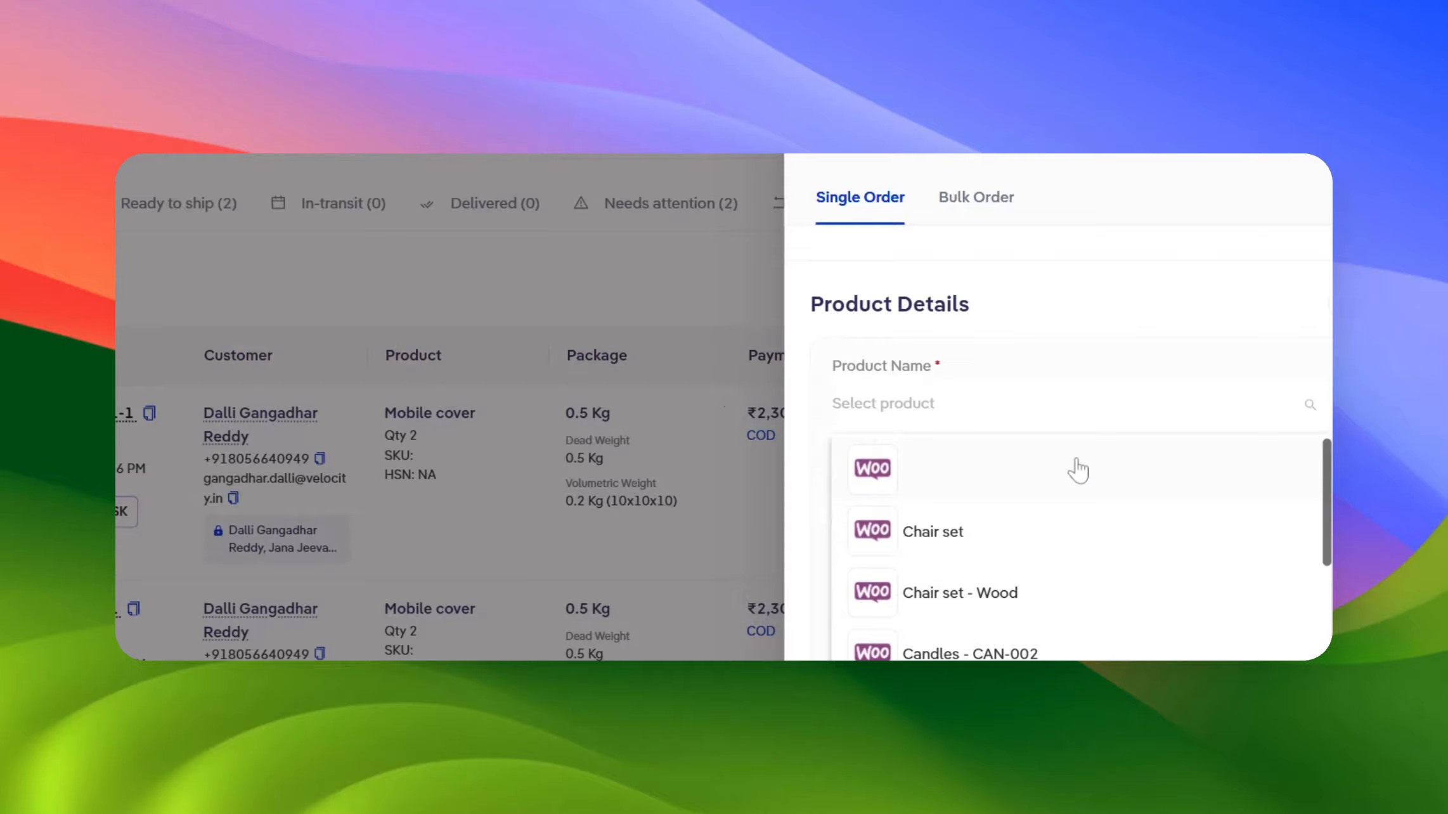
{"action": "left_click", "coordinate": [1063, 315]}
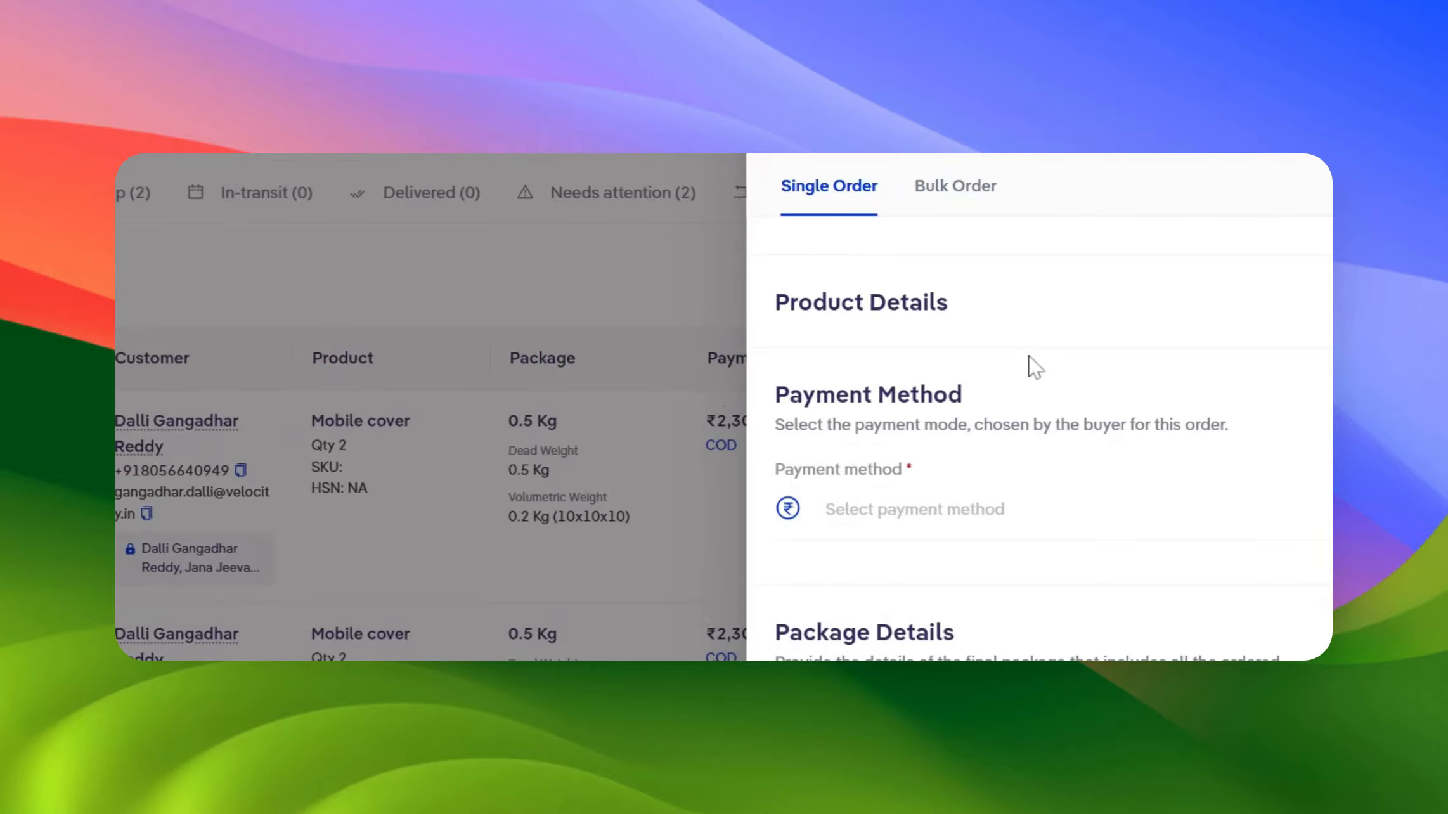
Set the order's payment method to Cash On Delivery
{"action": "scroll", "coordinate": [967, 527], "scroll_direction": "down", "scroll_amount": 1}
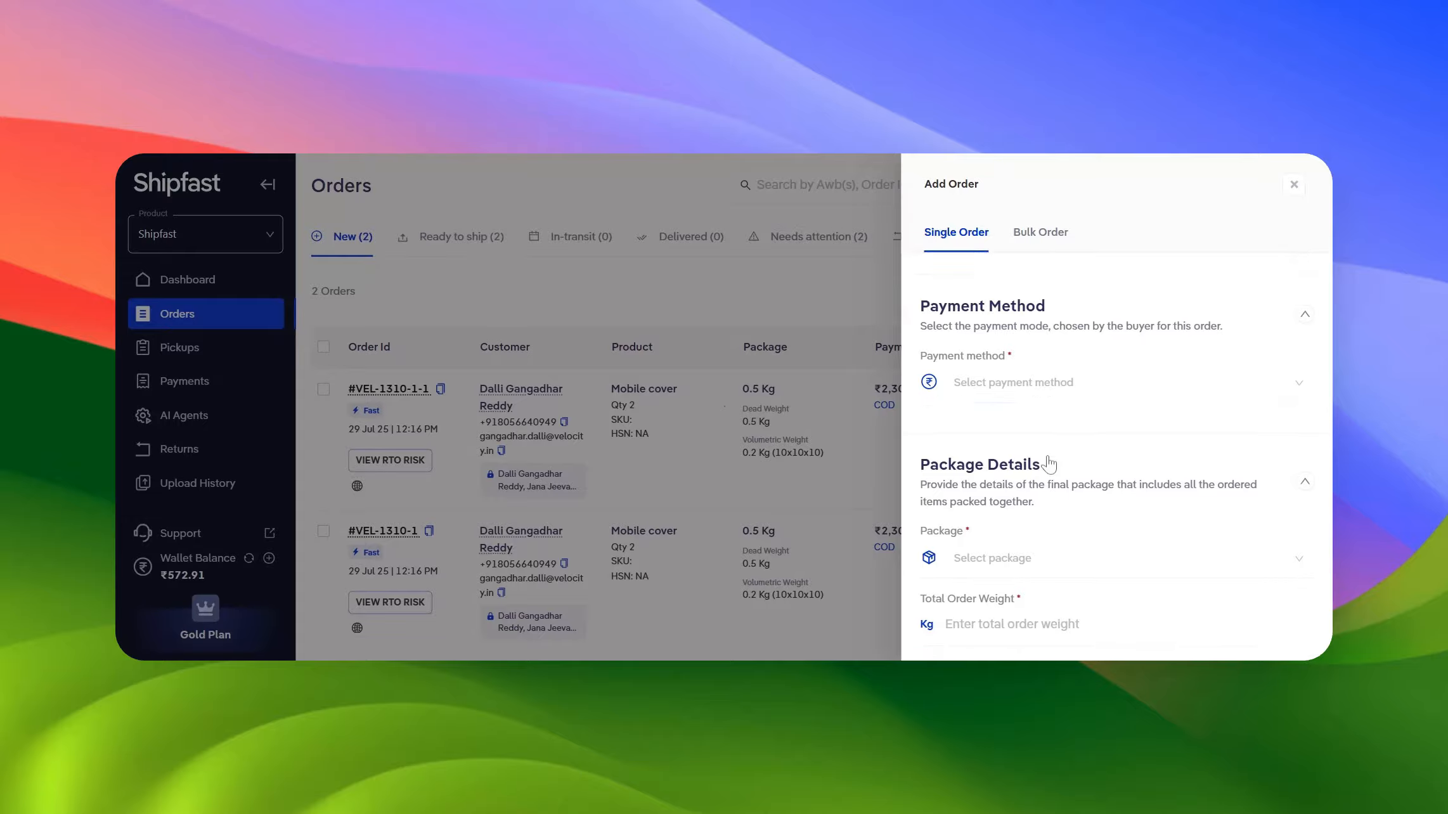
{"action": "left_click", "coordinate": [1035, 385]}
{"action": "left_click", "coordinate": [1035, 385]}
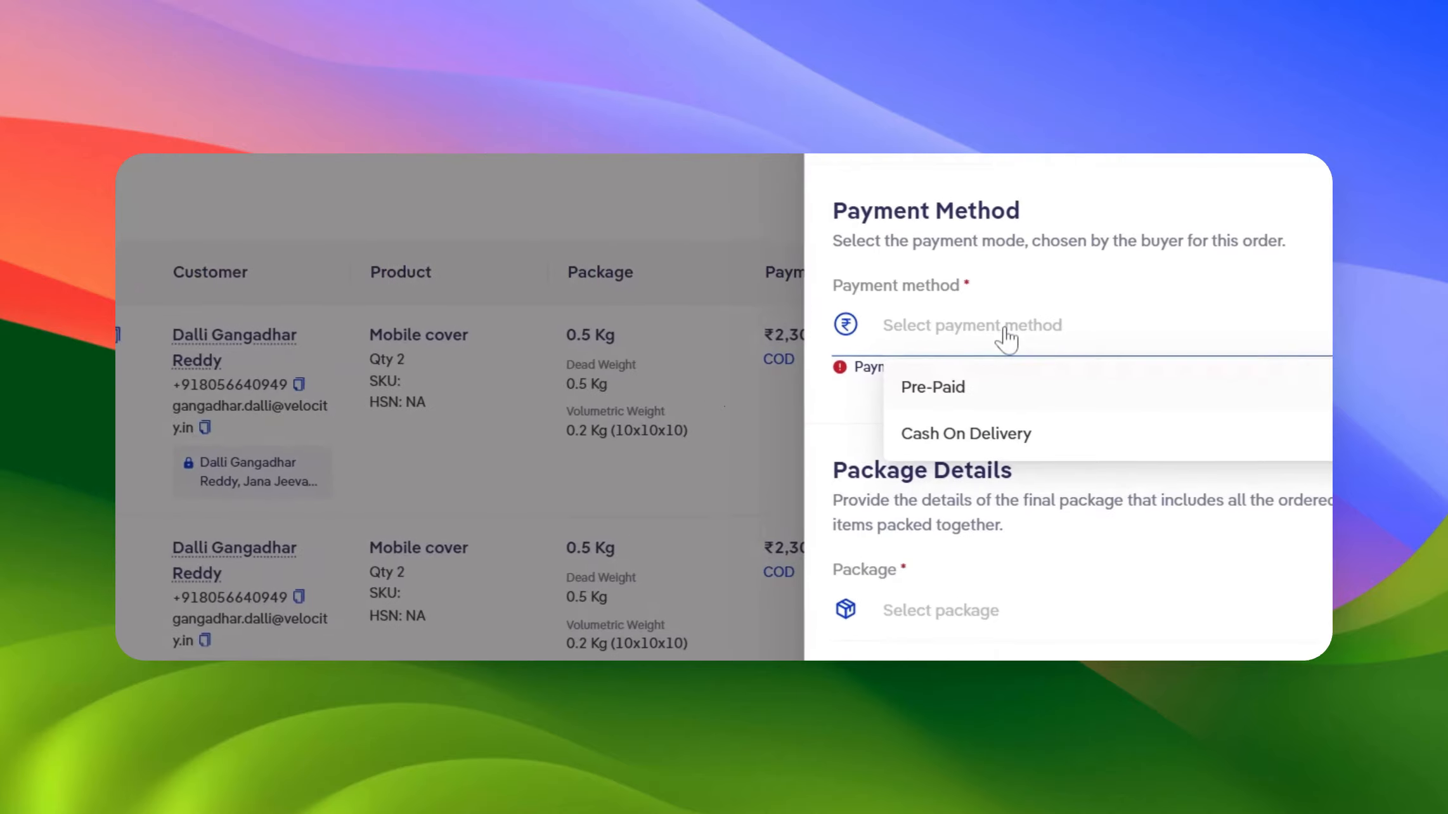
{"action": "left_click", "coordinate": [955, 447]}
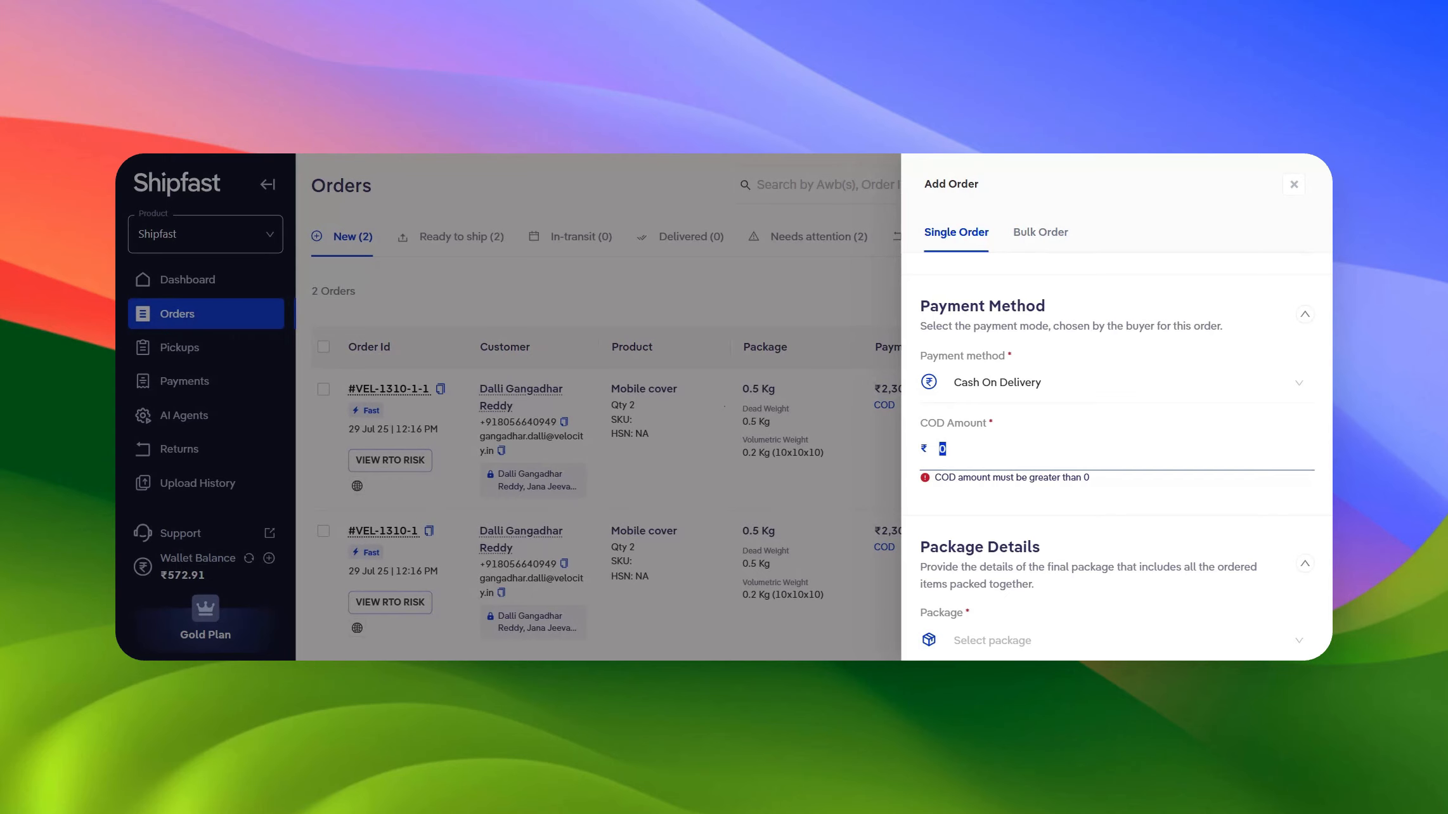
Browse the package selector and the remaining order fields down to the submit buttons without choosing a package
{"action": "scroll", "coordinate": [1116, 470], "scroll_direction": "down", "scroll_amount": 5}
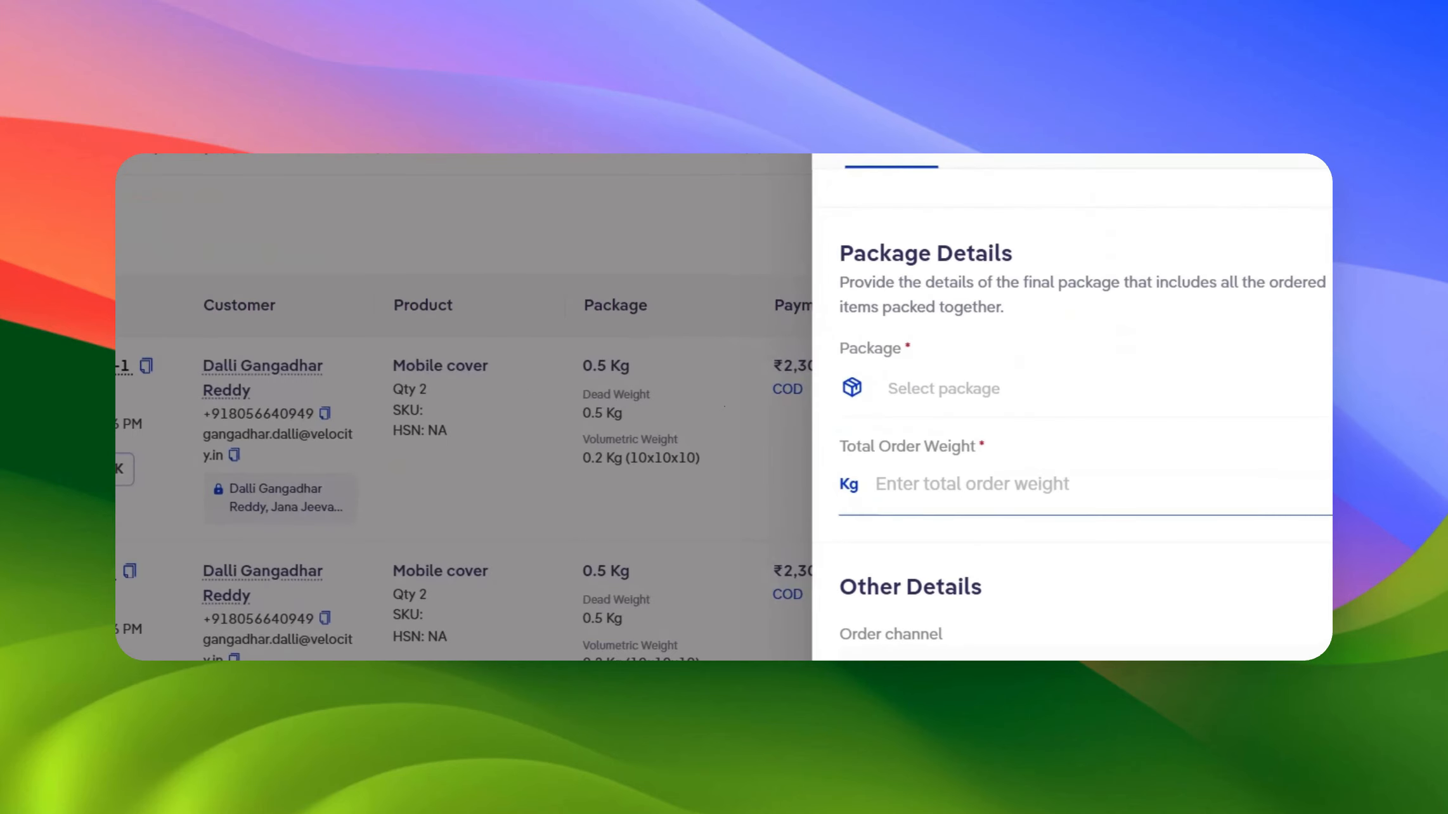
{"action": "left_click", "coordinate": [1077, 386]}
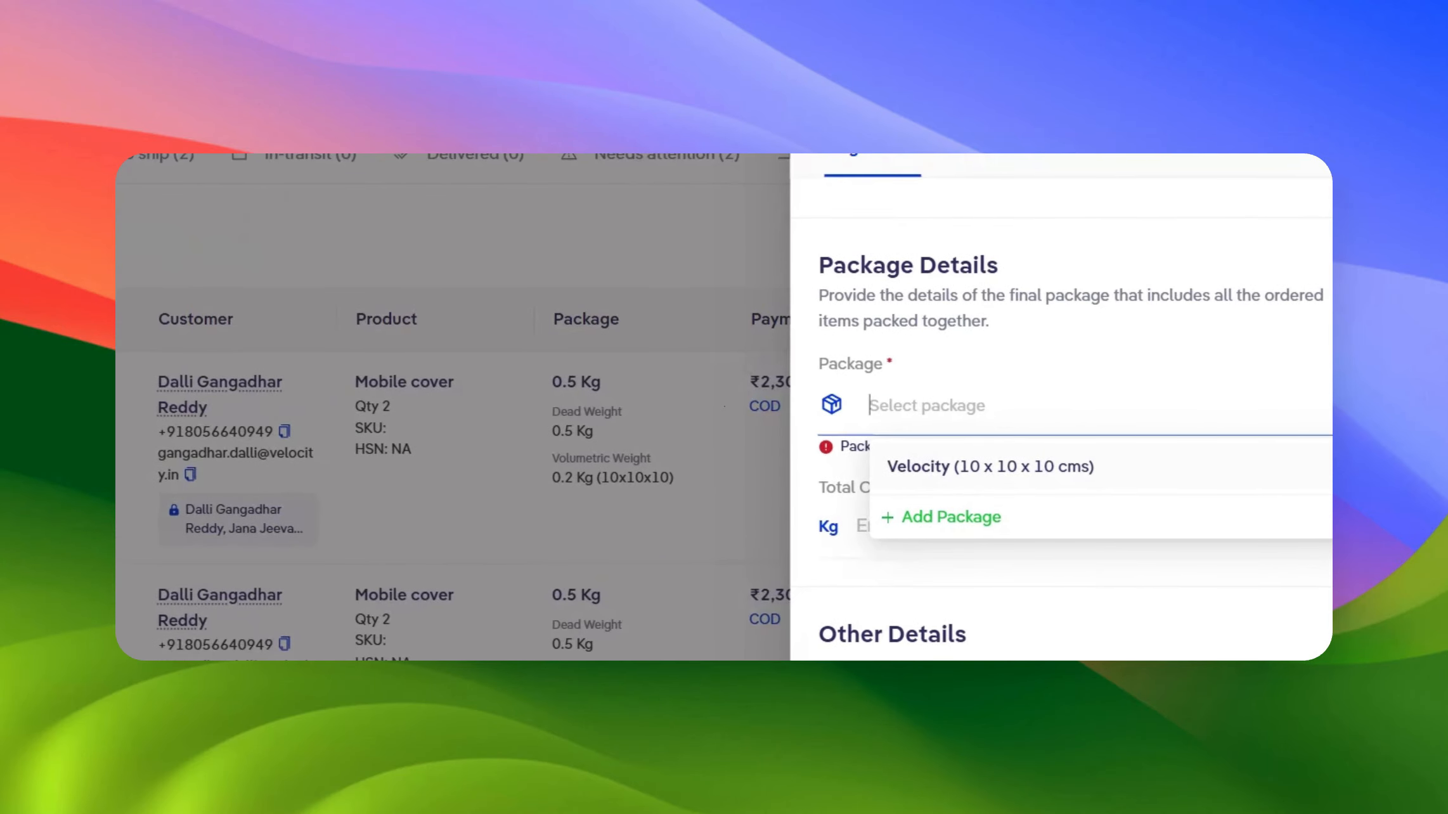
{"action": "left_click", "coordinate": [975, 369]}
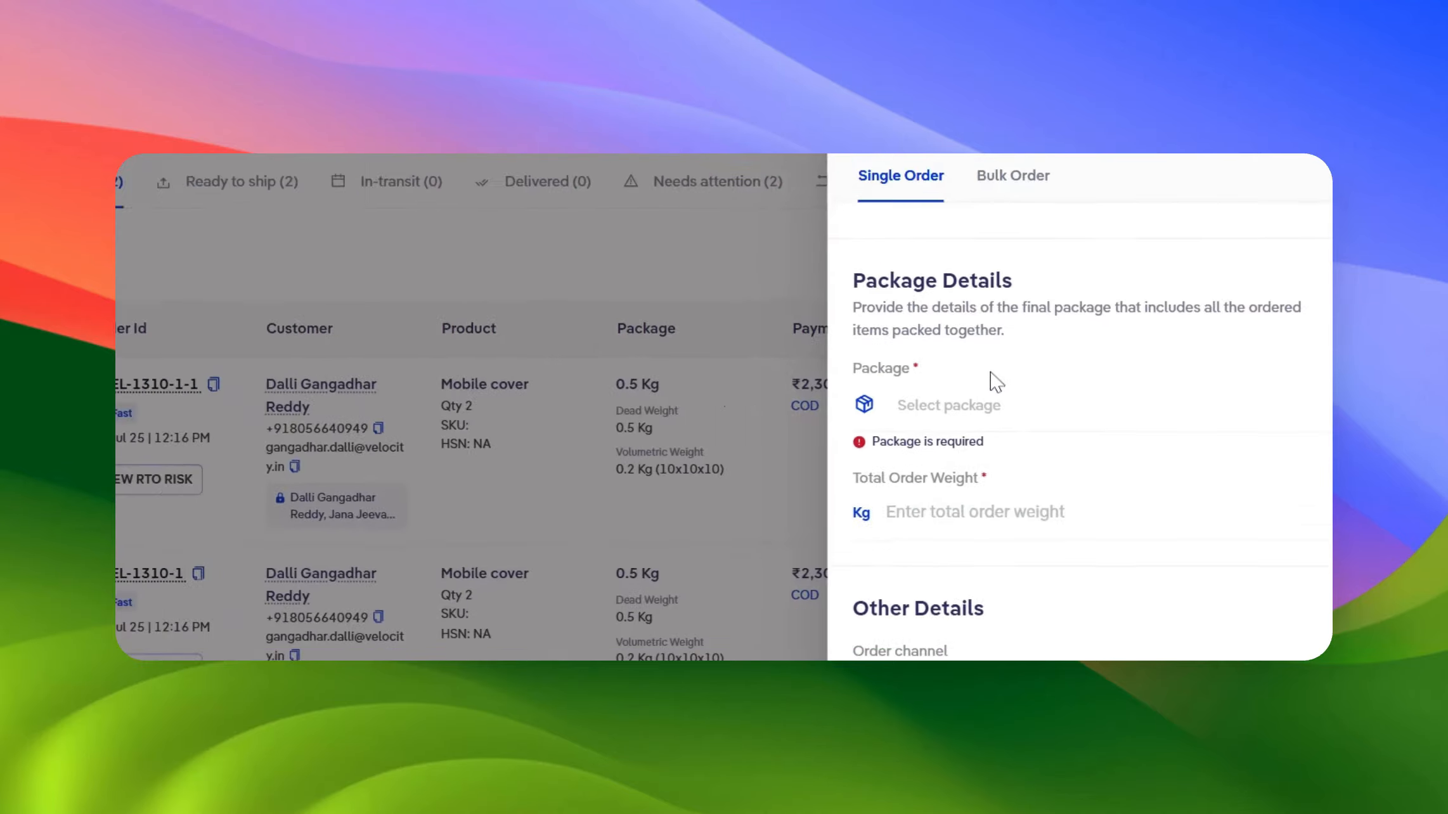
{"action": "key", "text": "Tab"}
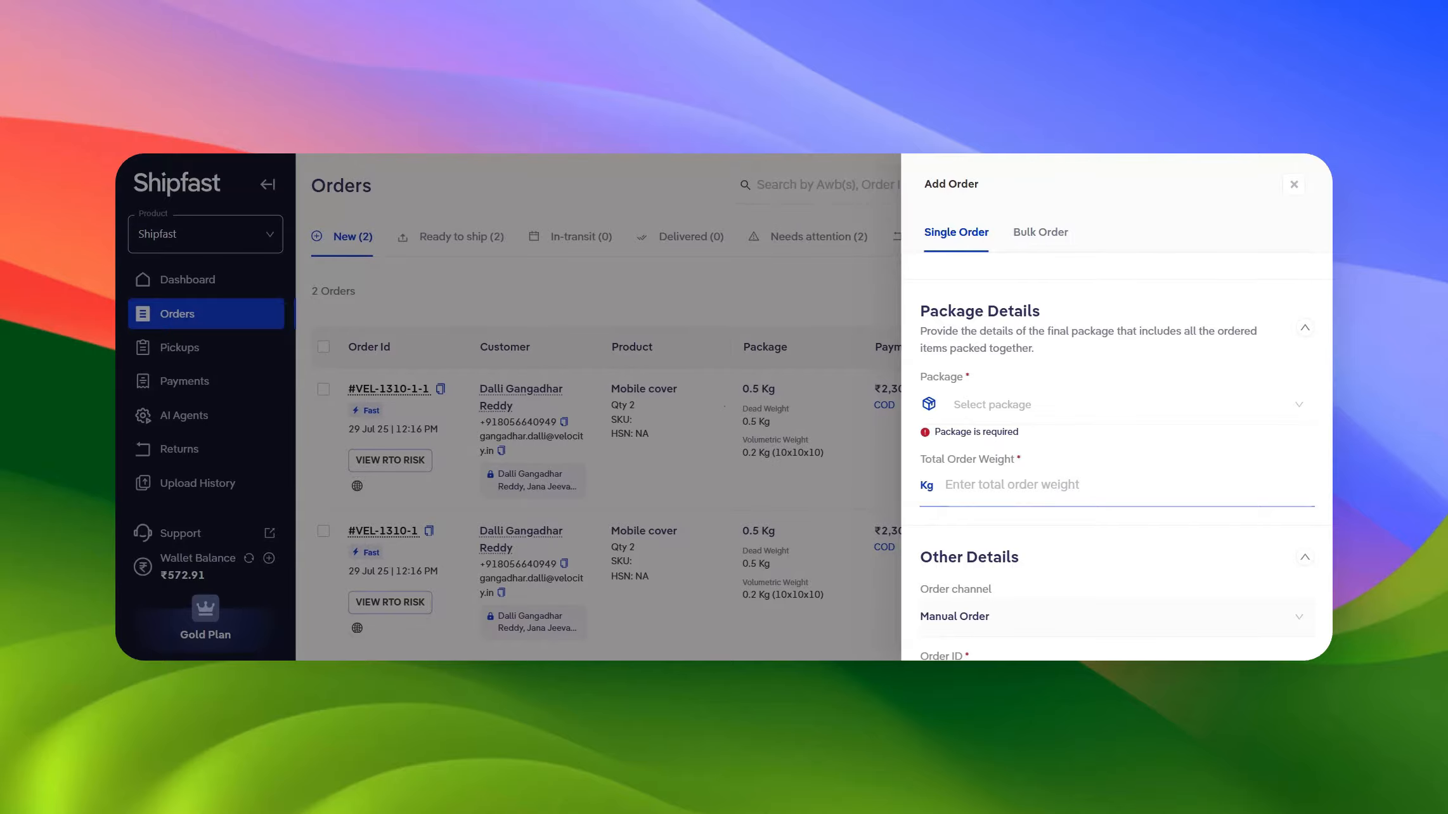
{"action": "scroll", "coordinate": [1118, 454], "scroll_direction": "down", "scroll_amount": 3}
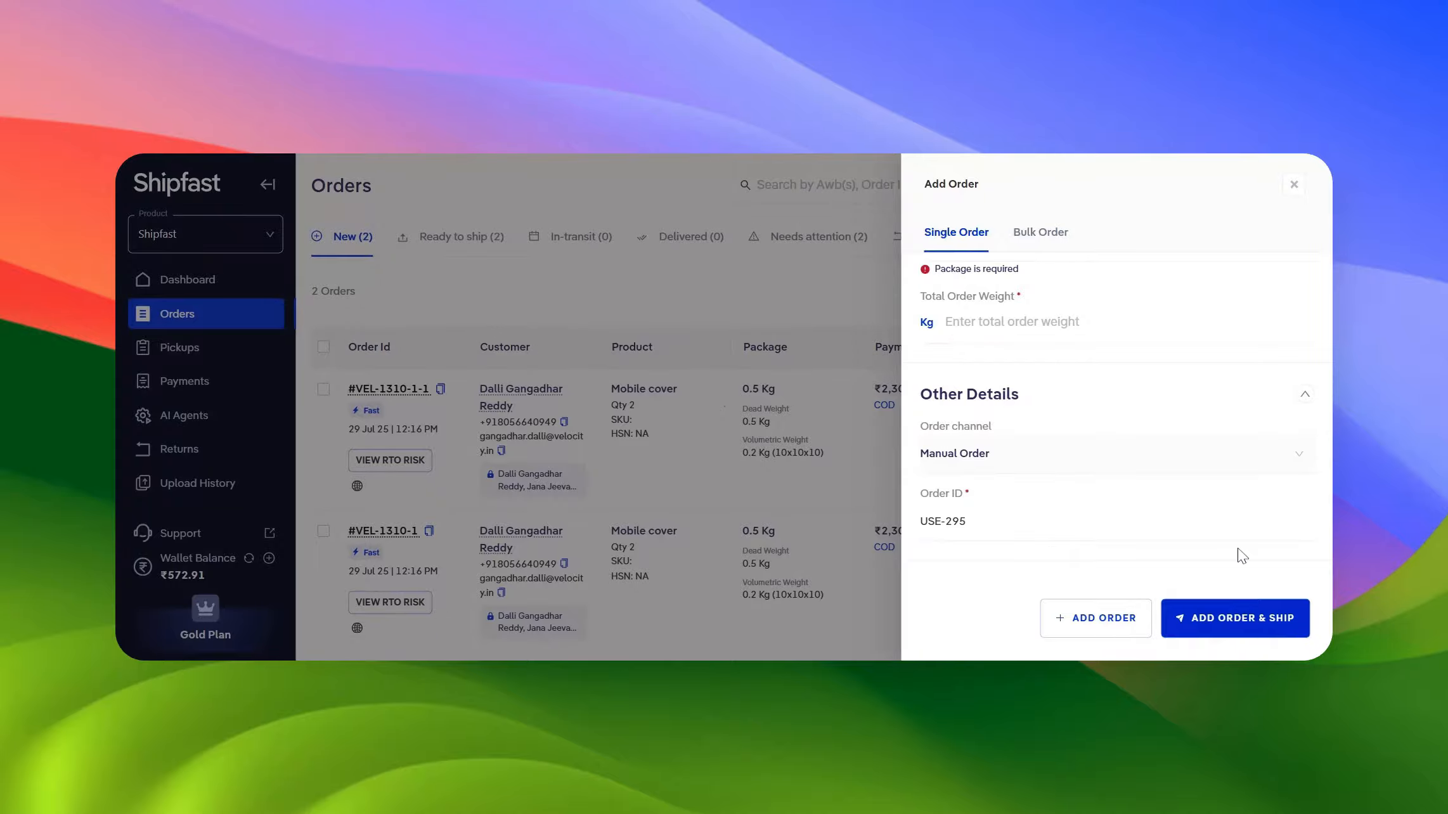
{"action": "scroll", "coordinate": [1196, 423], "scroll_direction": "up", "scroll_amount": 15}
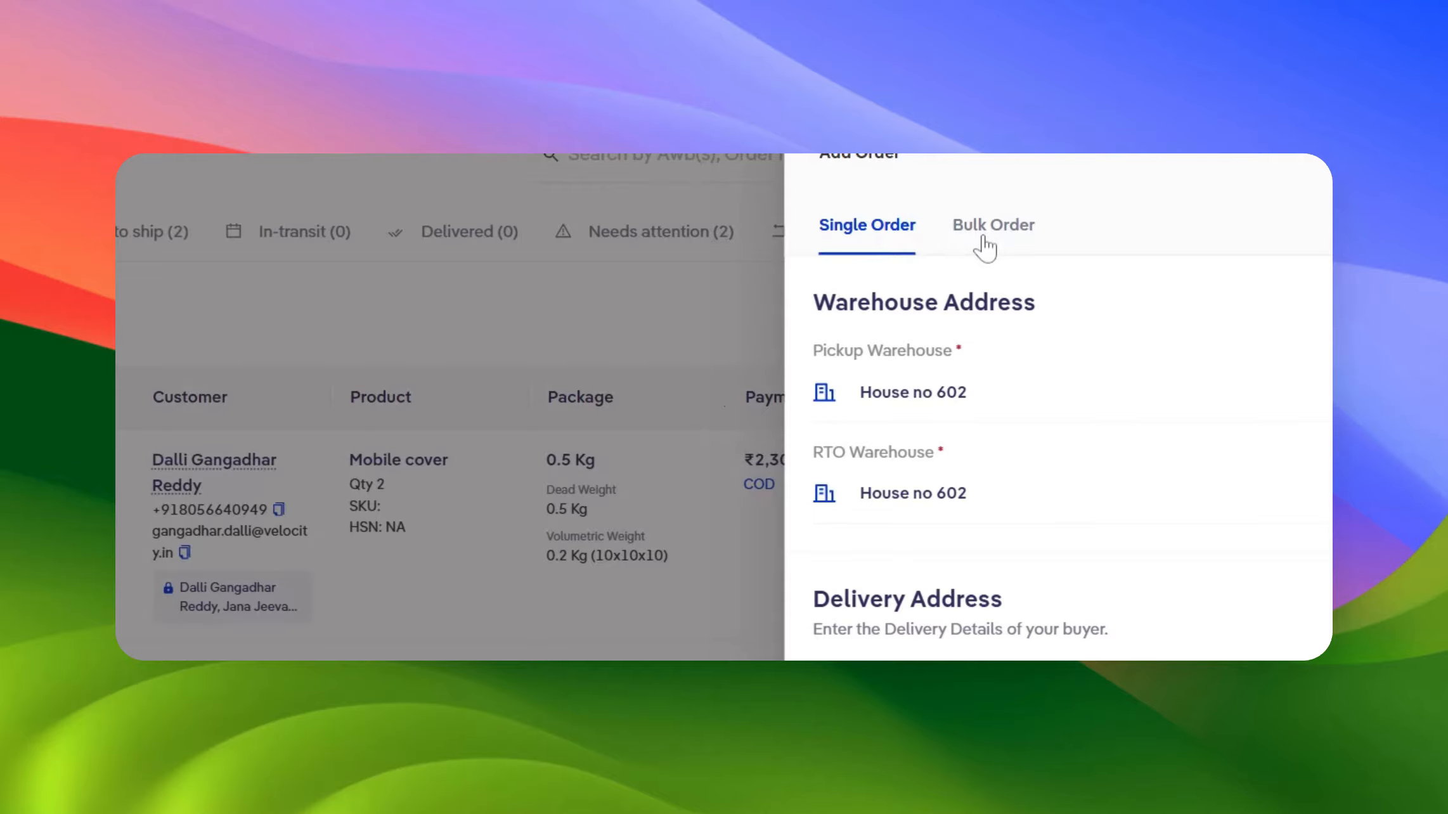
Switch to the Bulk Order tab, read its upload instructions, and close the Add Order panel
{"action": "left_click", "coordinate": [983, 240]}
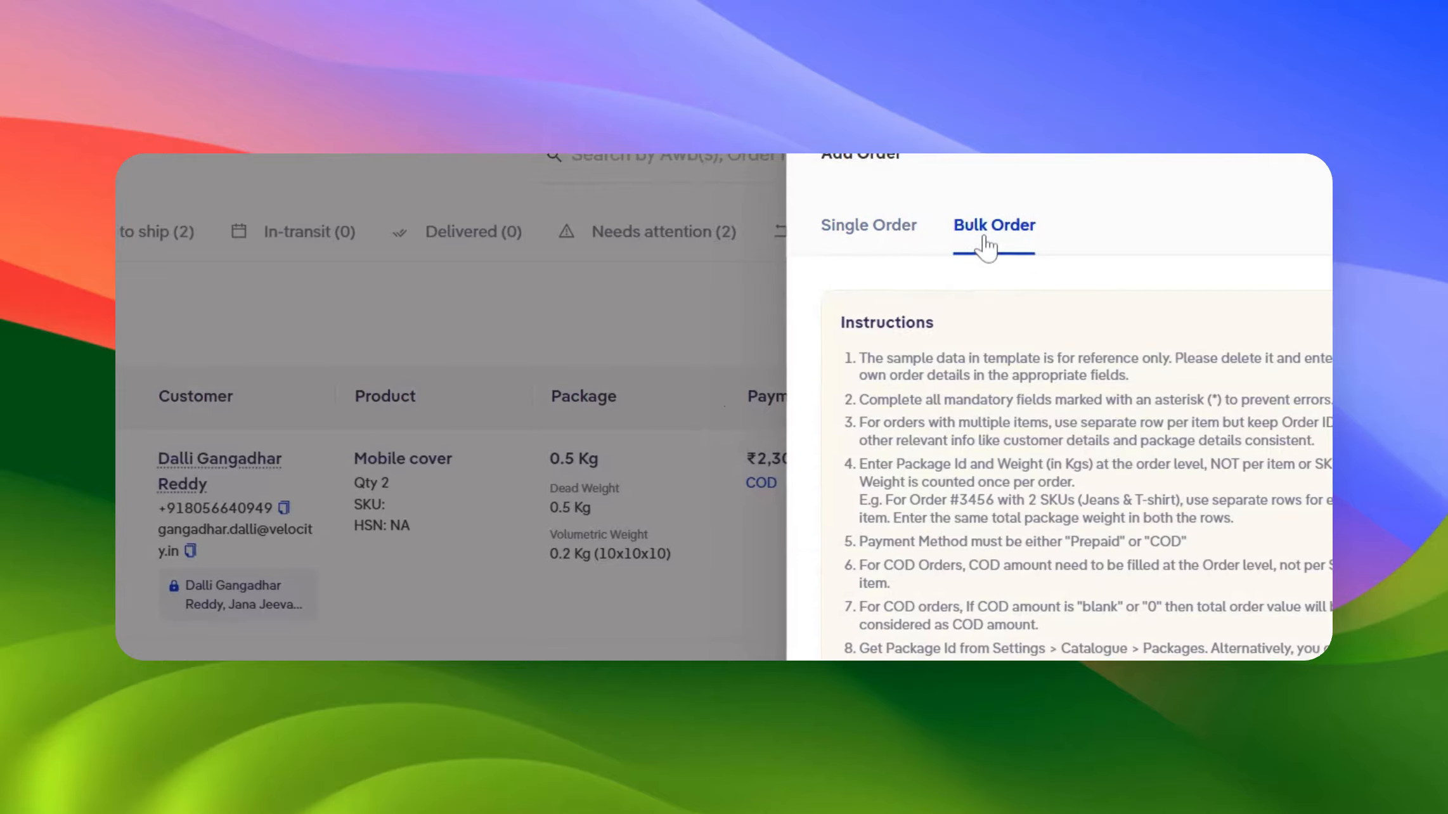
{"action": "scroll", "coordinate": [993, 495], "scroll_direction": "down", "scroll_amount": 3}
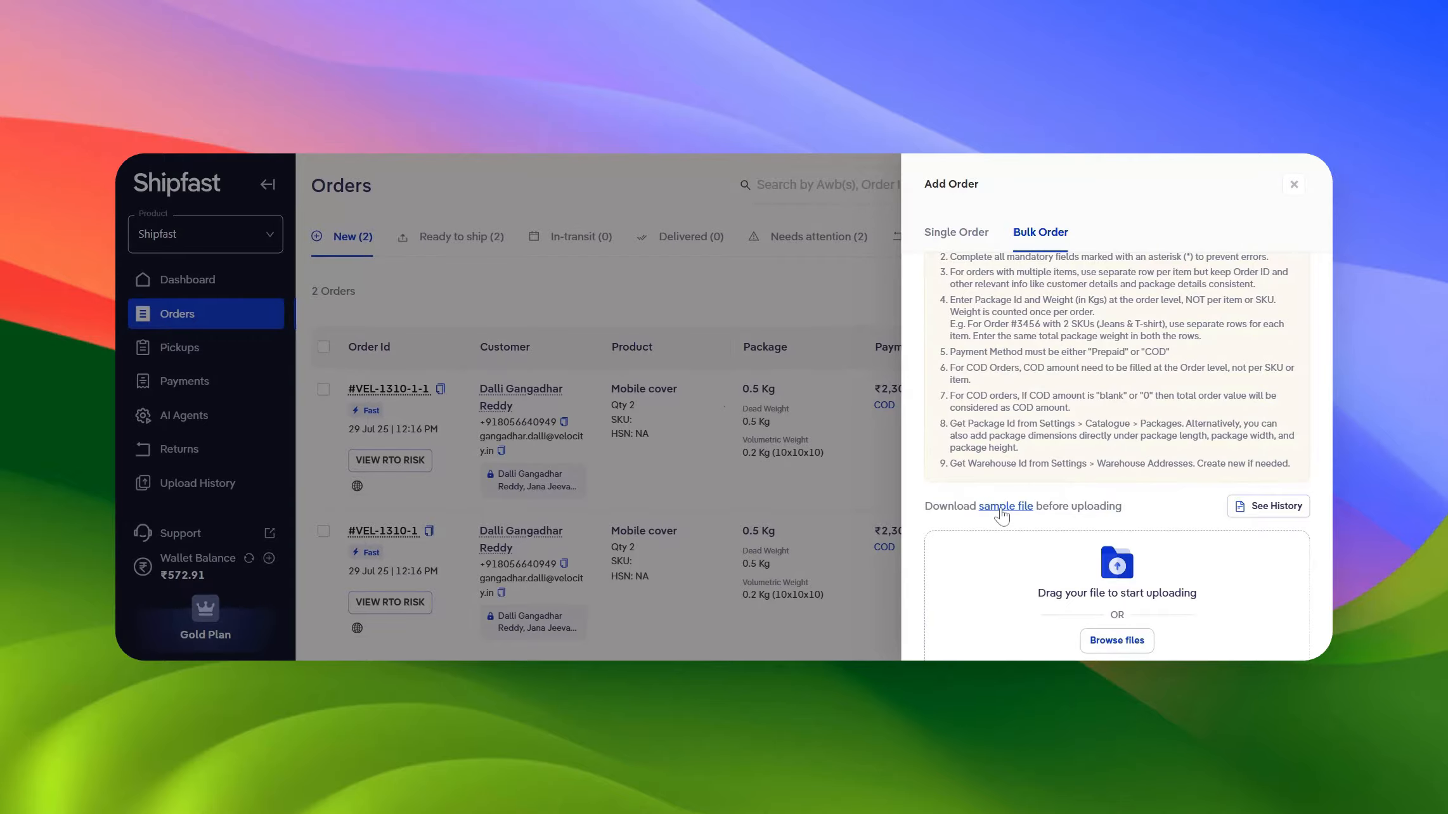
{"action": "scroll", "coordinate": [1001, 515], "scroll_direction": "up", "scroll_amount": 3}
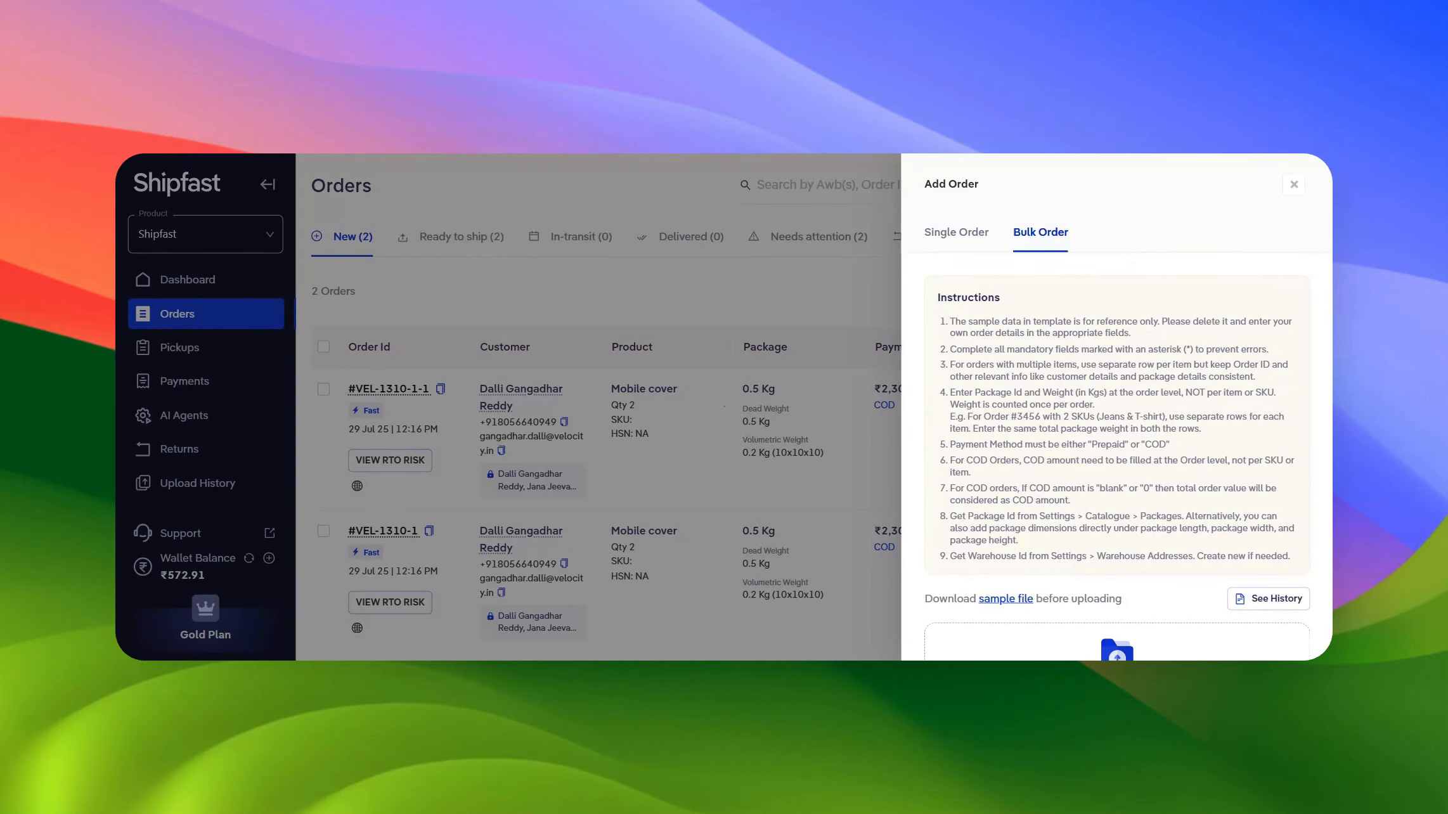
{"action": "scroll", "coordinate": [1116, 553], "scroll_direction": "down", "scroll_amount": 5}
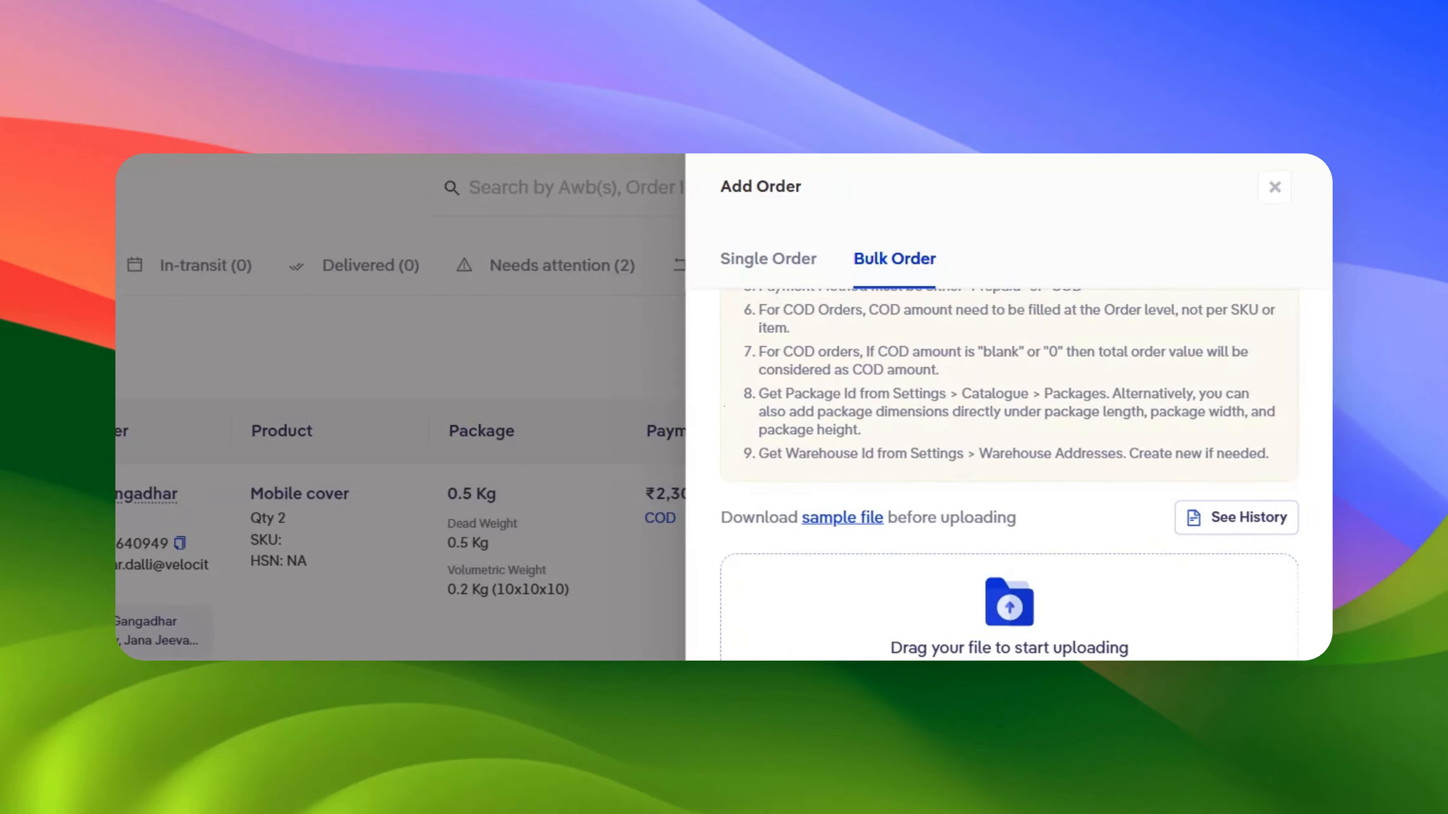
{"action": "left_click", "coordinate": [1275, 188]}
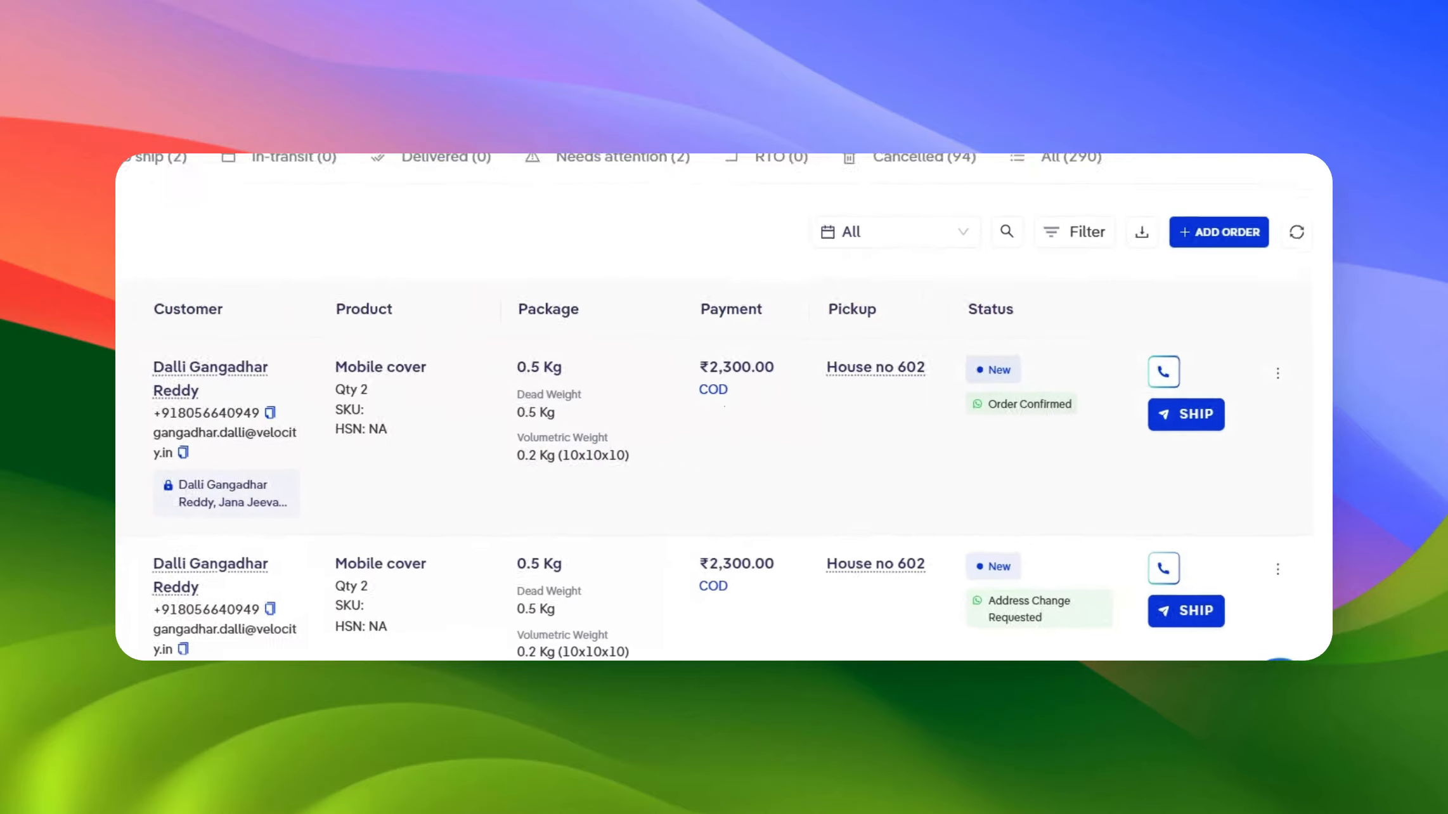
Open the courier options for the first new order, review them, and close the panel
{"action": "left_click", "coordinate": [1149, 411]}
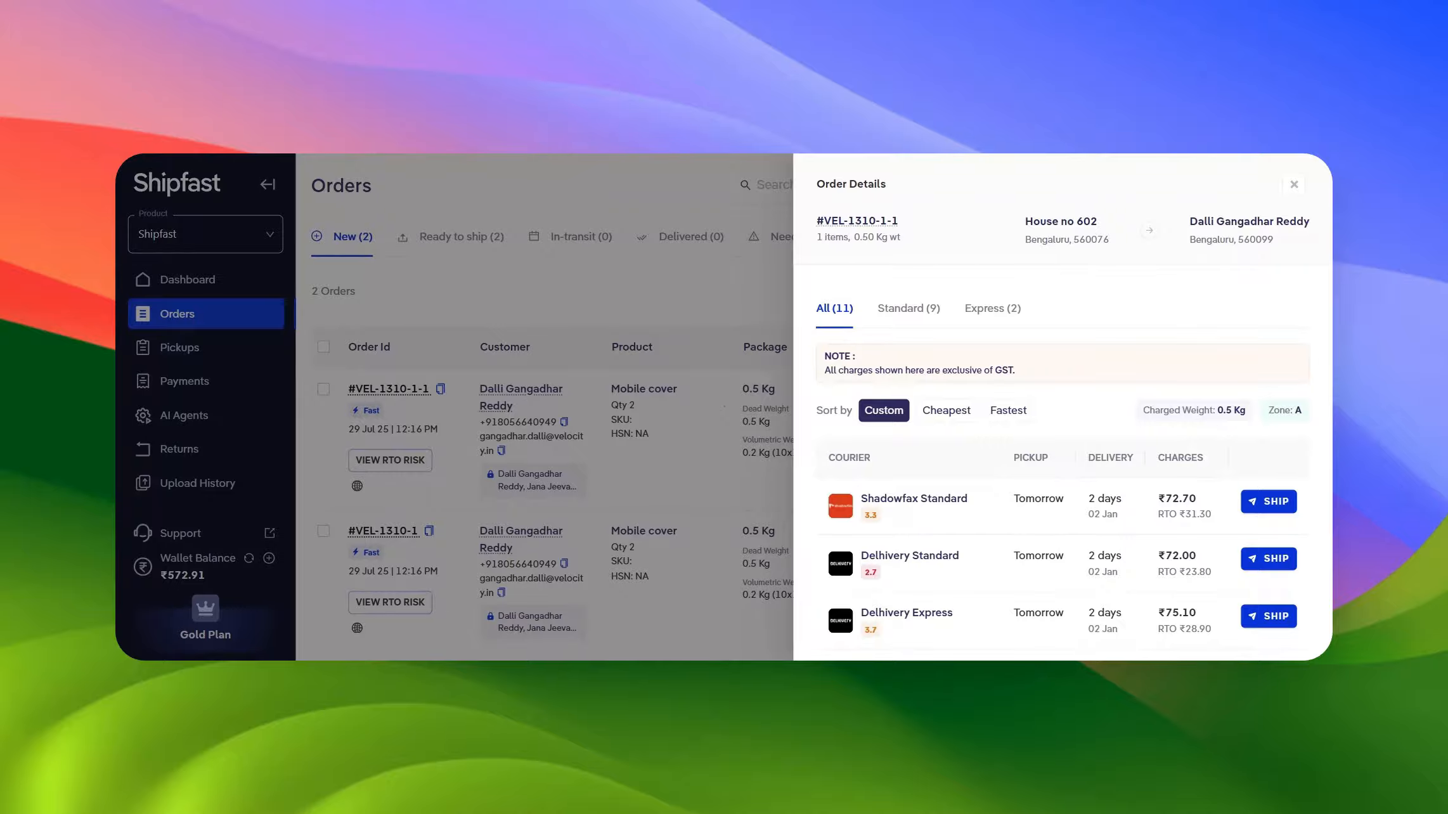
{"action": "scroll", "coordinate": [1059, 466], "scroll_direction": "down", "scroll_amount": 3}
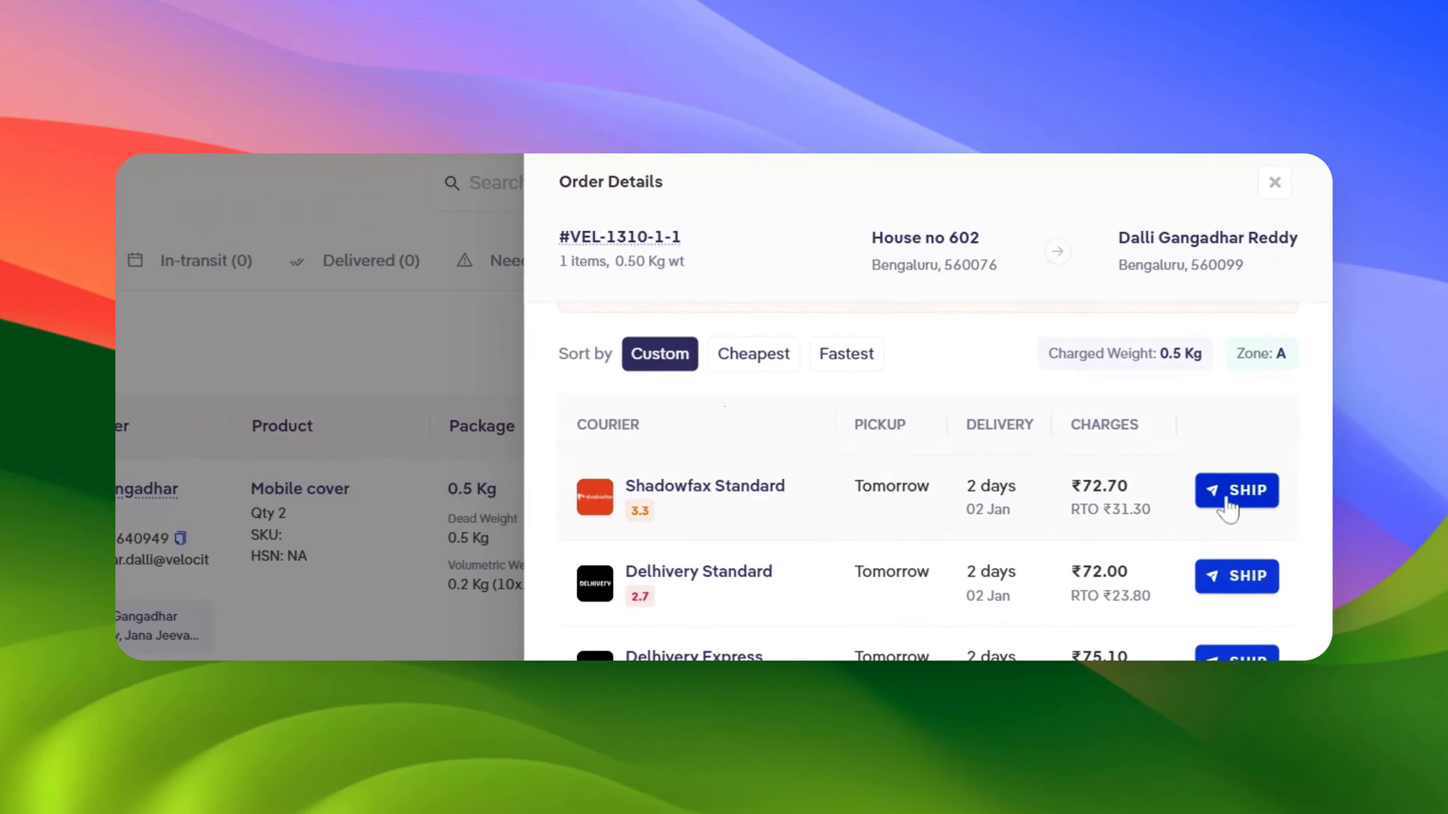
{"action": "left_click", "coordinate": [1273, 184]}
{"action": "mouse_move", "coordinate": [1268, 194]}
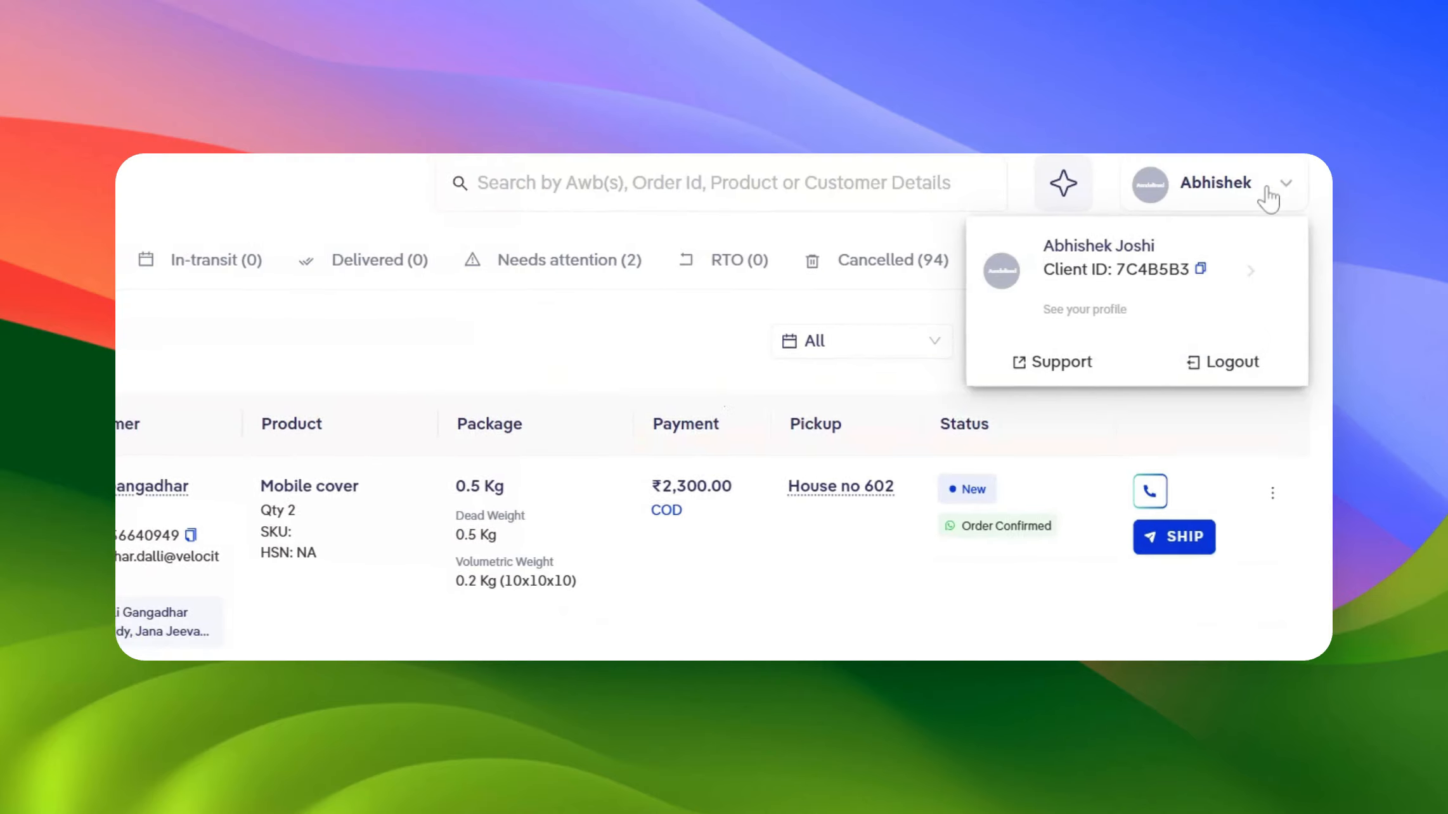
Select both new orders and try the bulk Ship Order action
{"action": "left_click", "coordinate": [327, 406]}
{"action": "left_click", "coordinate": [327, 406]}
{"action": "left_click", "coordinate": [323, 389]}
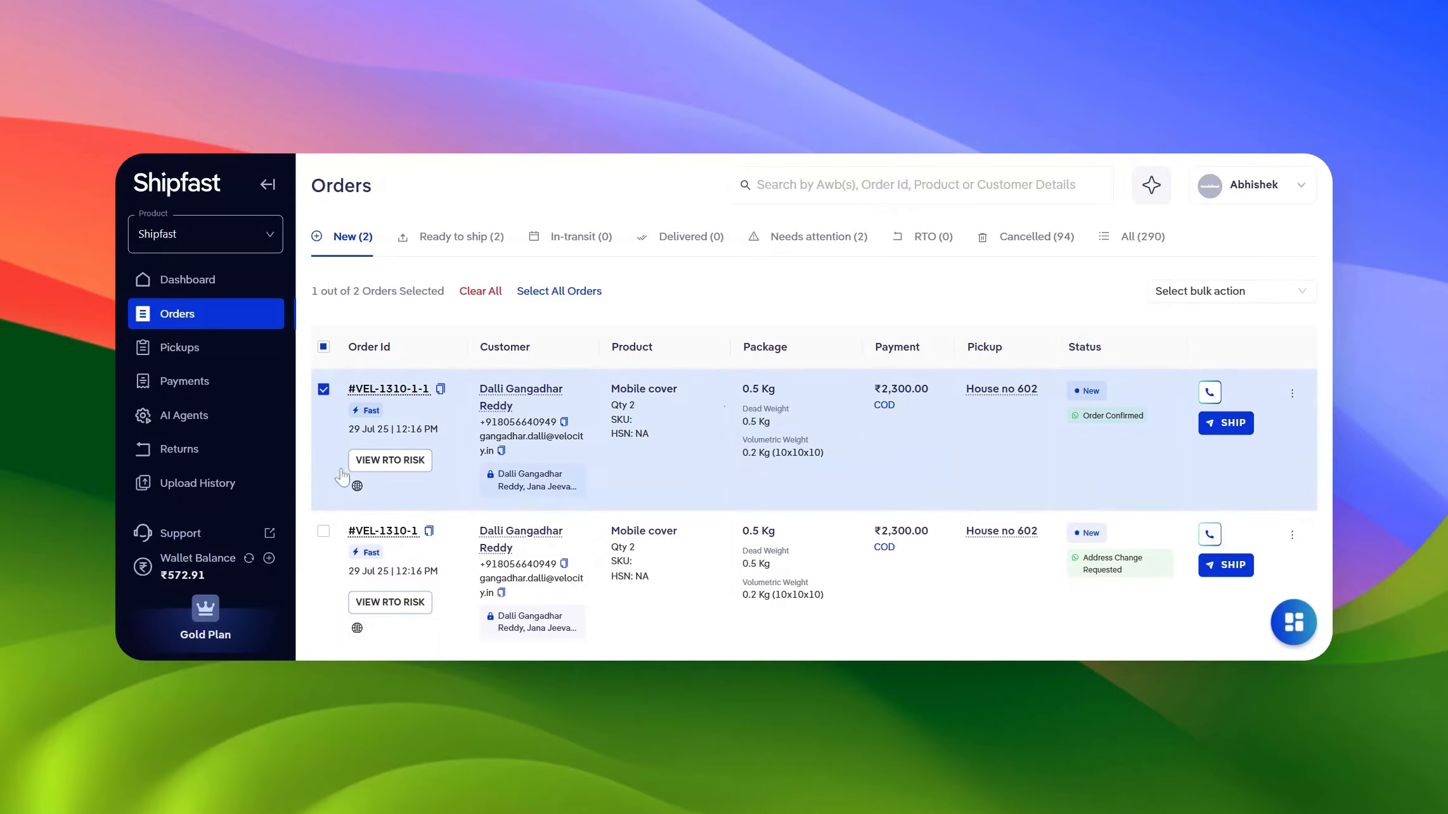
{"action": "left_click", "coordinate": [322, 540]}
{"action": "left_click", "coordinate": [322, 540]}
{"action": "left_click", "coordinate": [323, 532]}
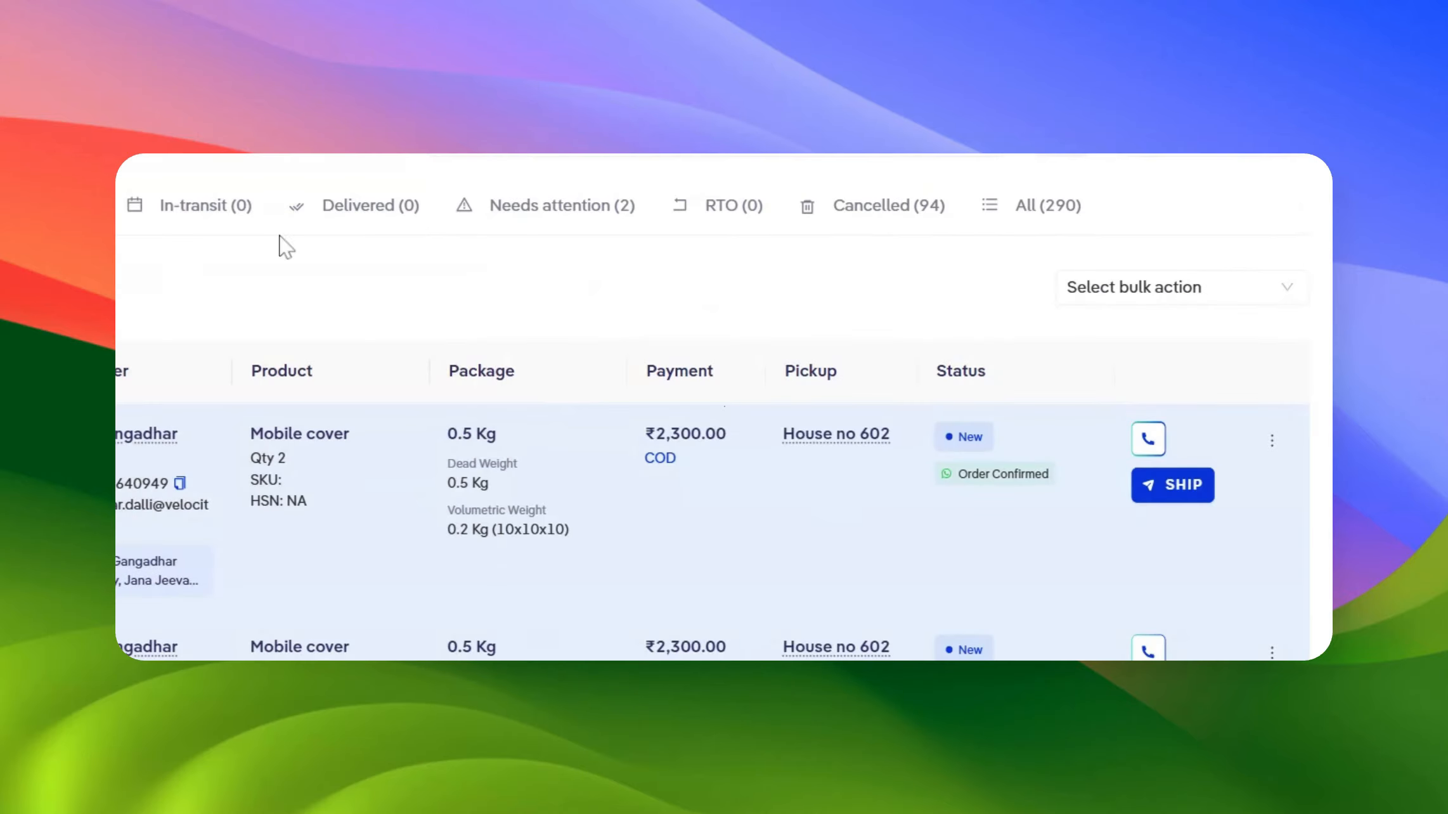
{"action": "left_click", "coordinate": [1161, 286]}
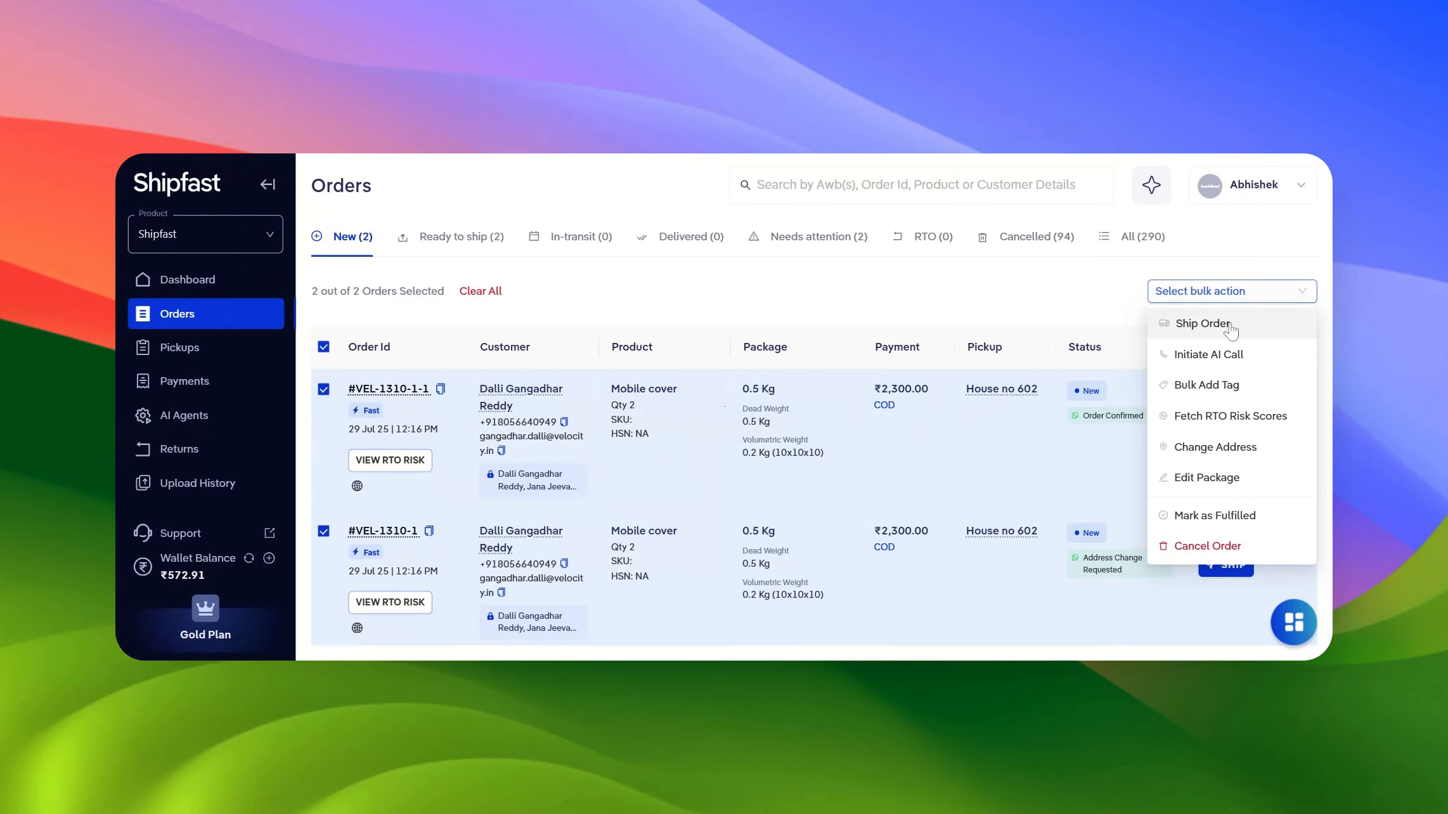
{"action": "left_click", "coordinate": [1229, 325]}
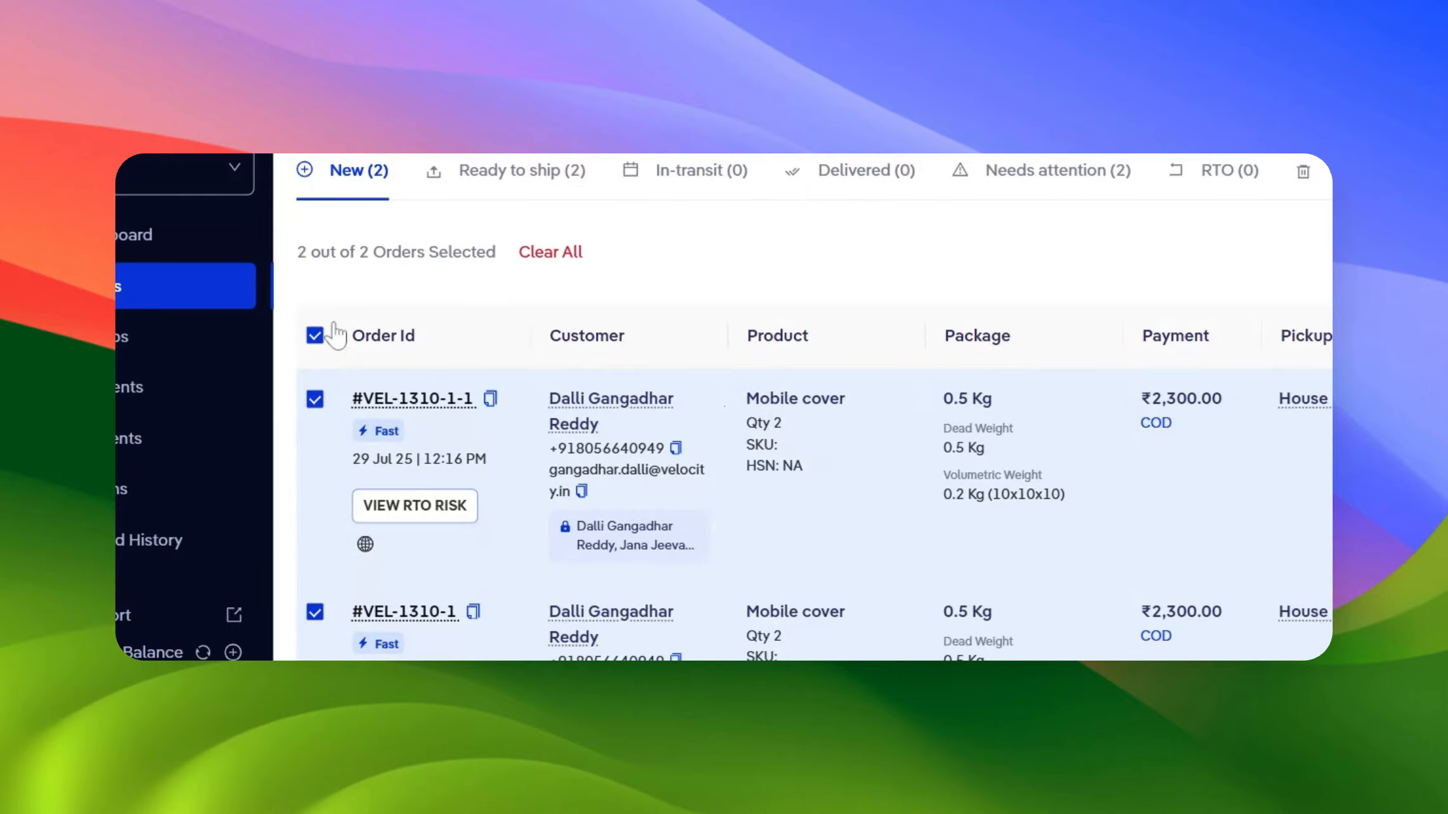
Clear the order selection and view the Ready to ship, In-transit, Delivered, Needs attention, RTO and Cancelled tabs
{"action": "left_click", "coordinate": [313, 337]}
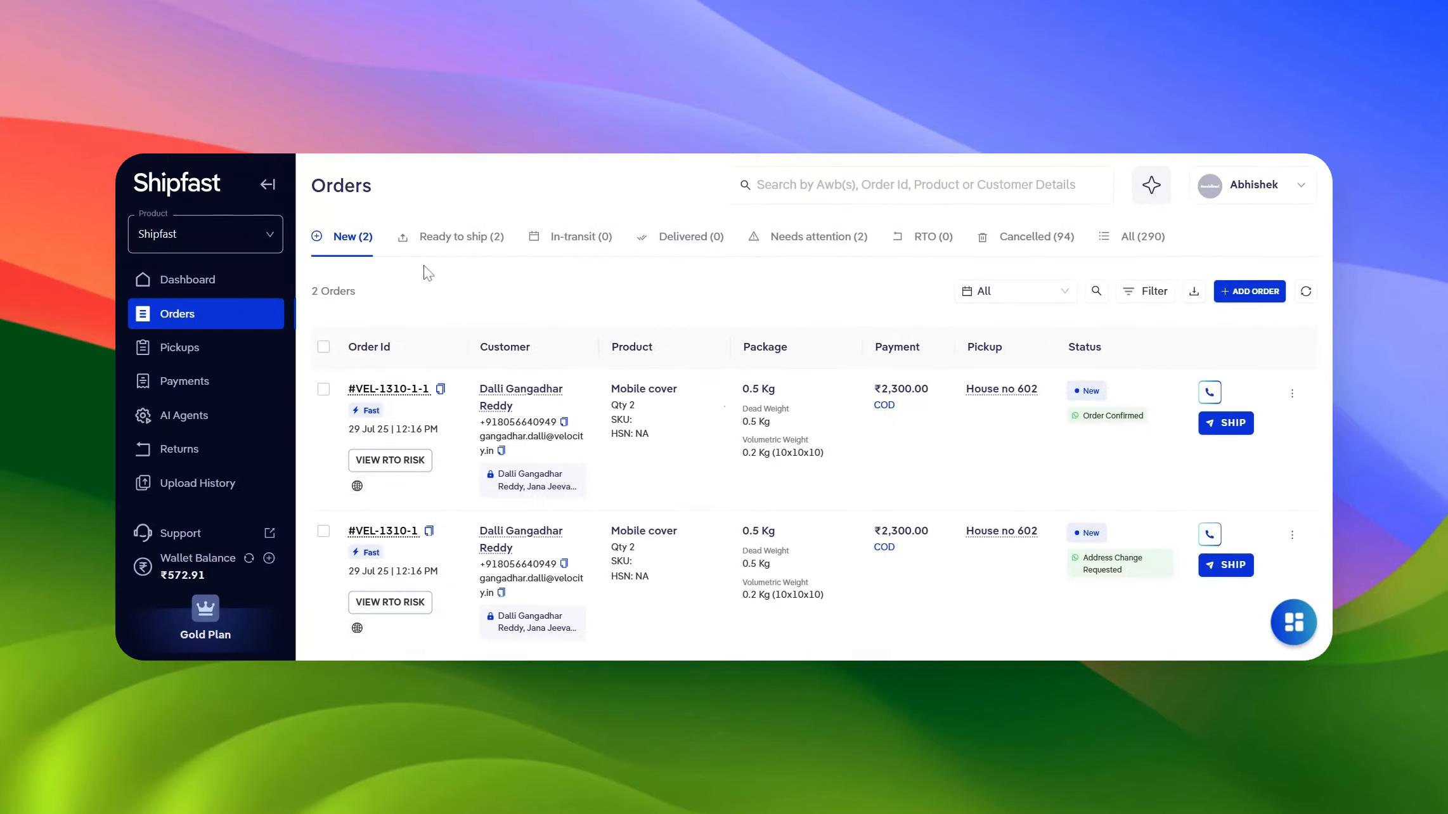
{"action": "left_click", "coordinate": [460, 247]}
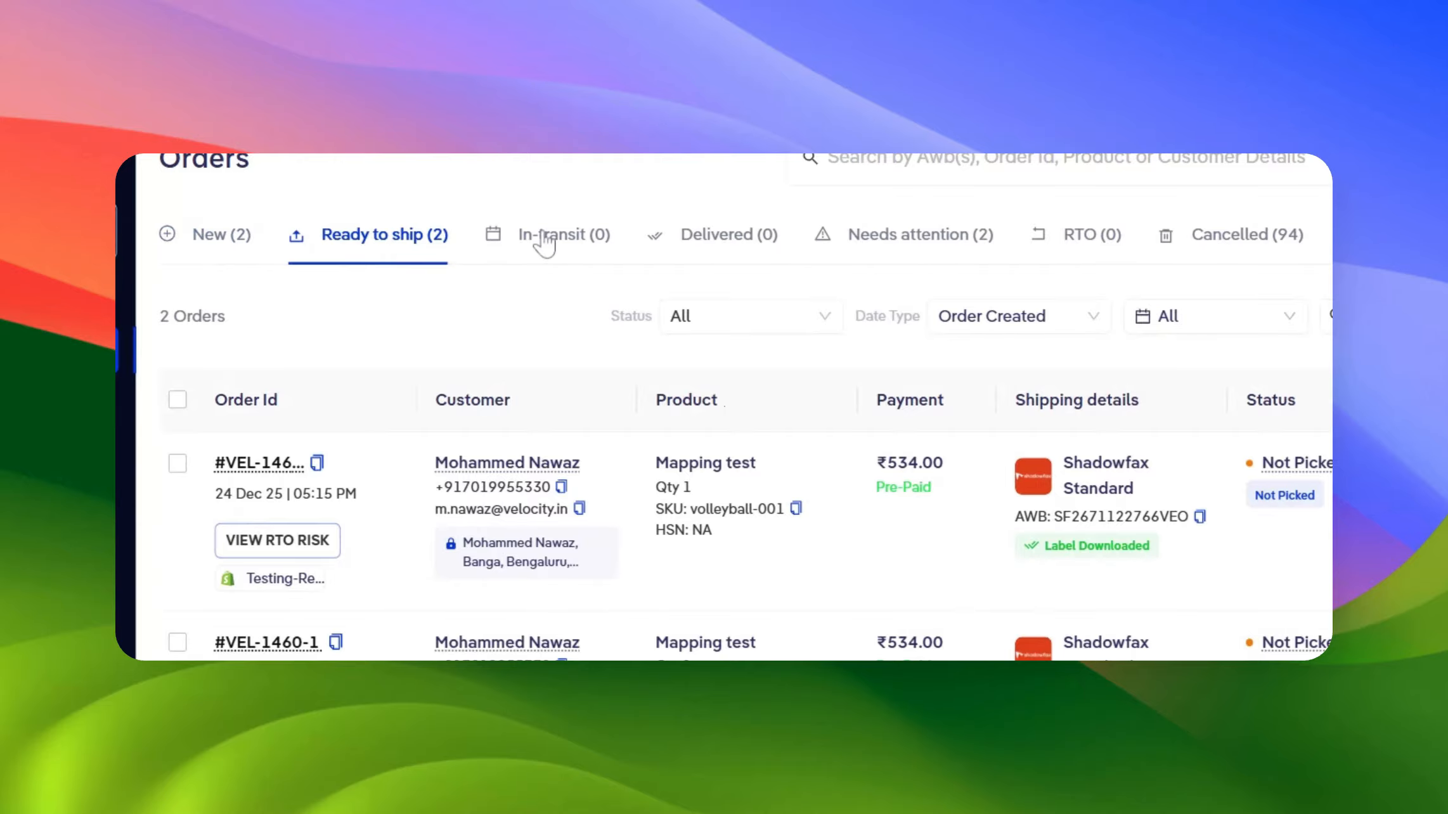
{"action": "left_click", "coordinate": [544, 244]}
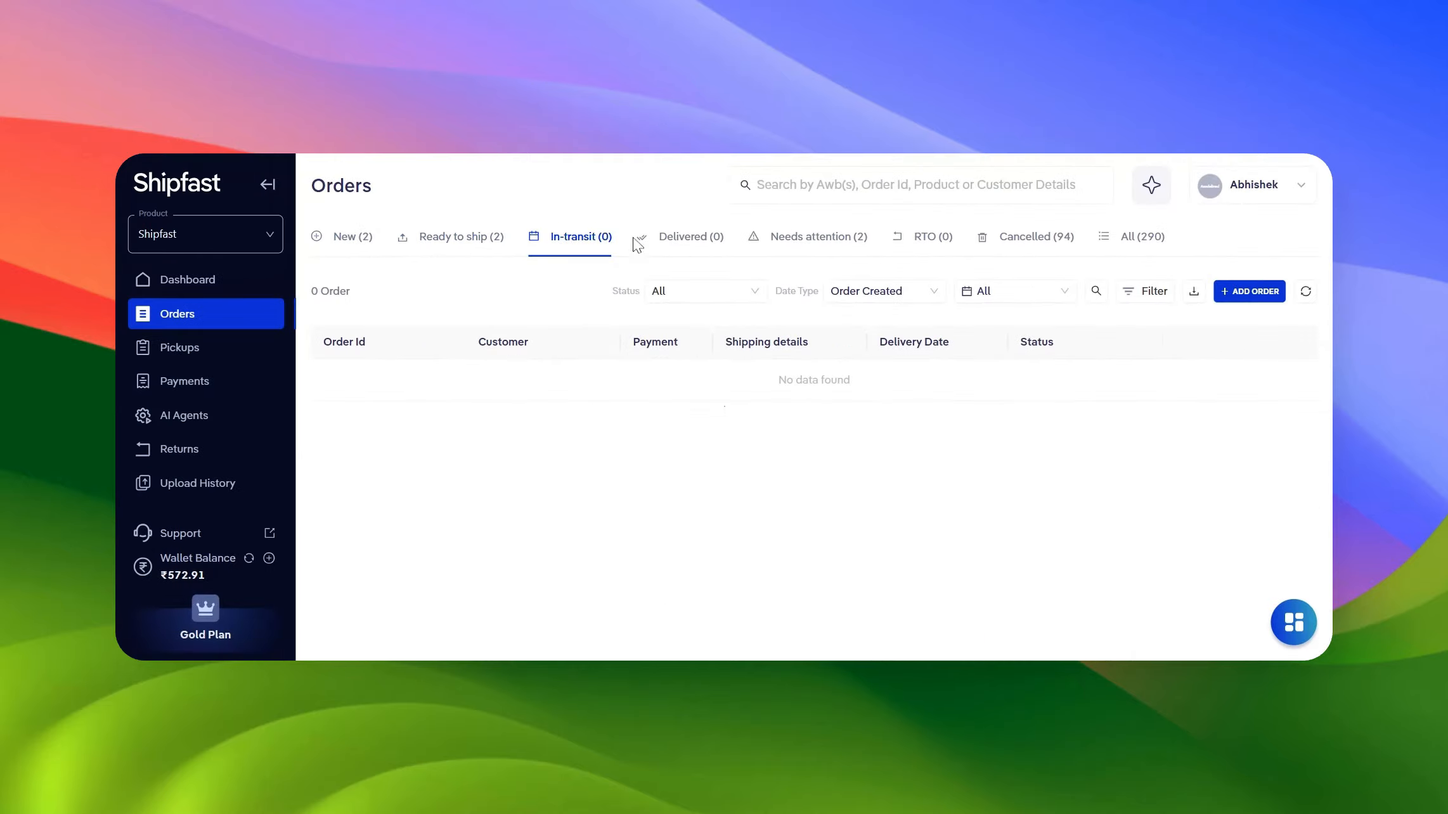
{"action": "left_click", "coordinate": [681, 246]}
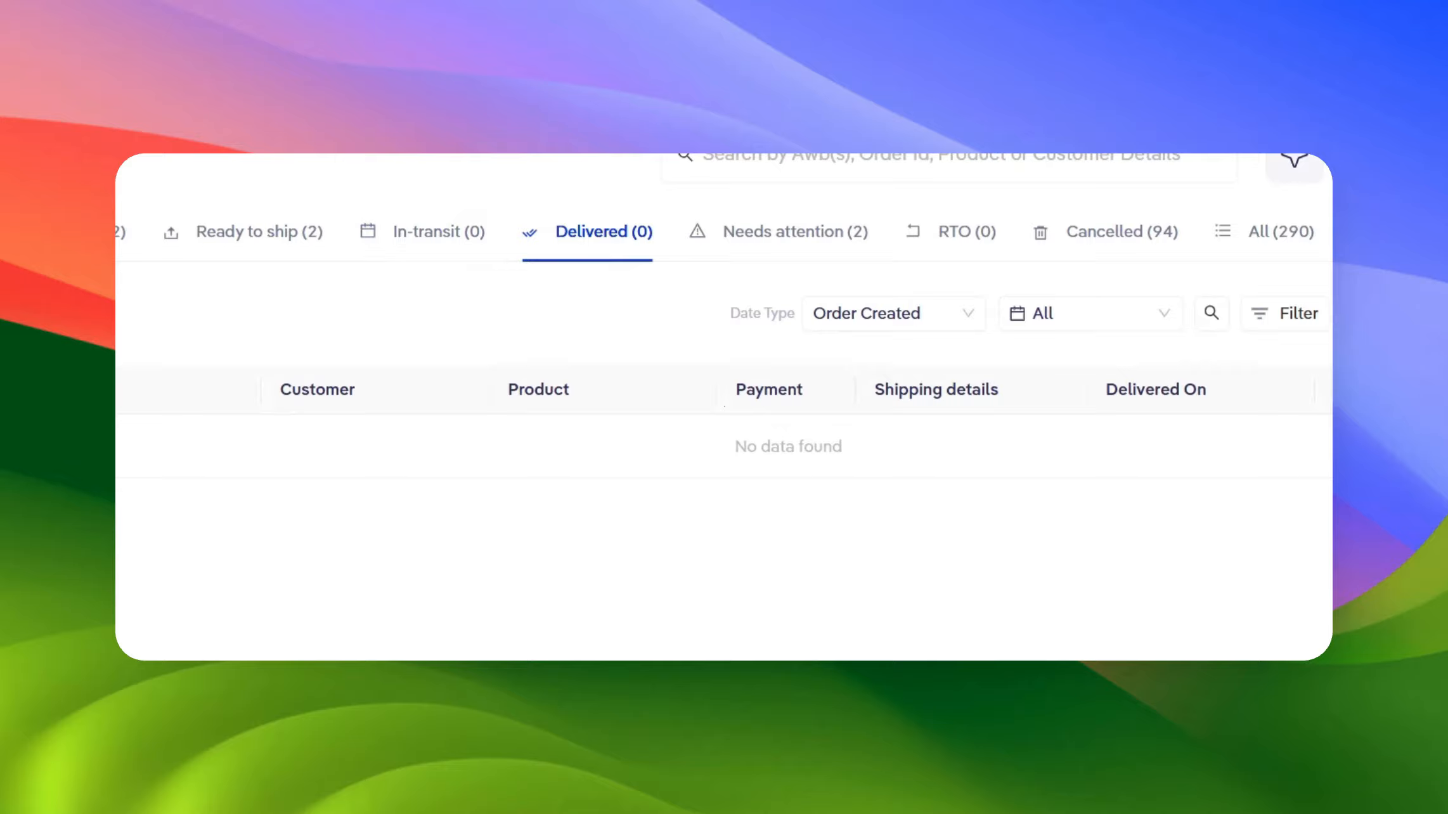
{"action": "left_click", "coordinate": [755, 238]}
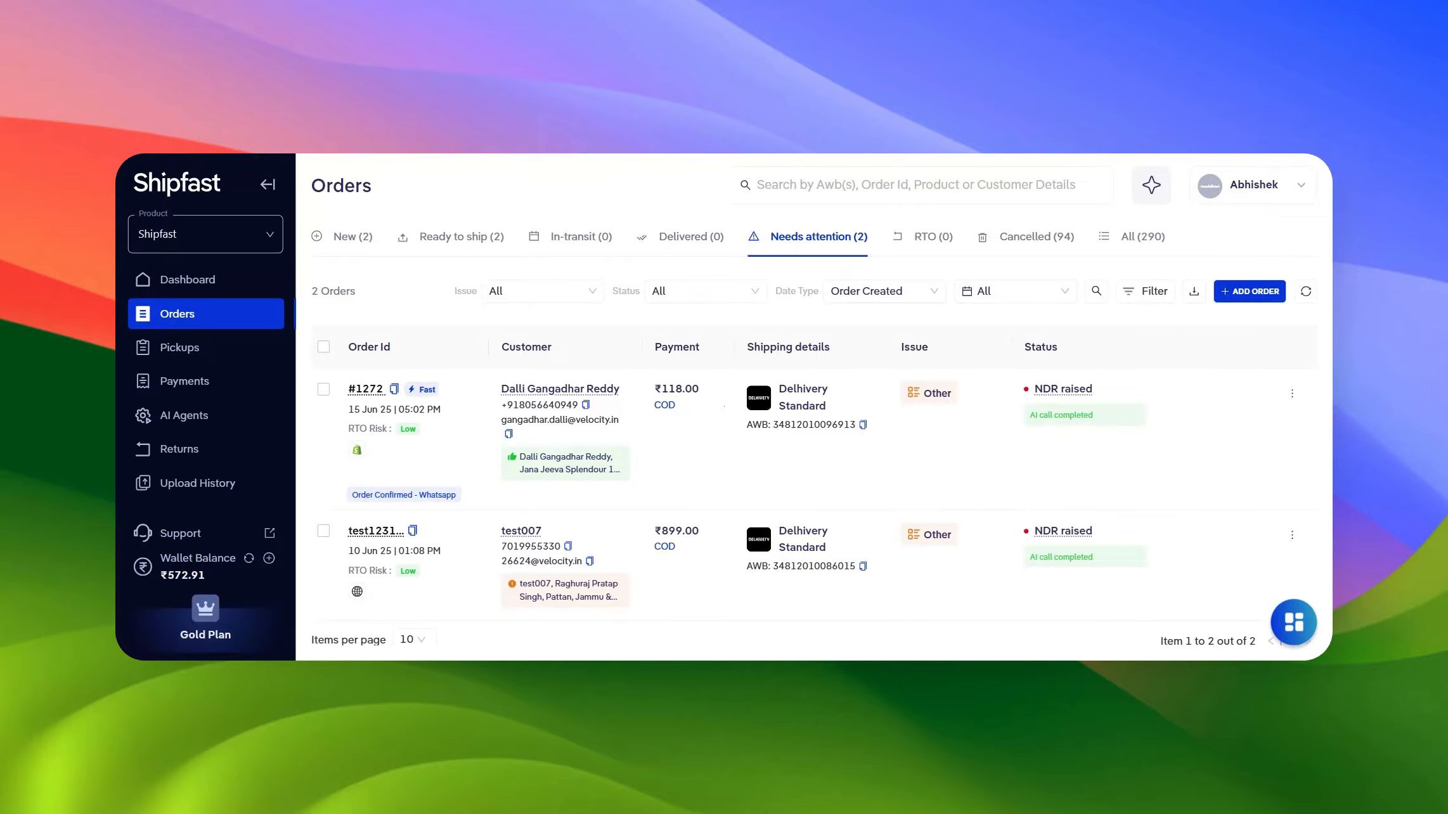
{"action": "left_click", "coordinate": [915, 242]}
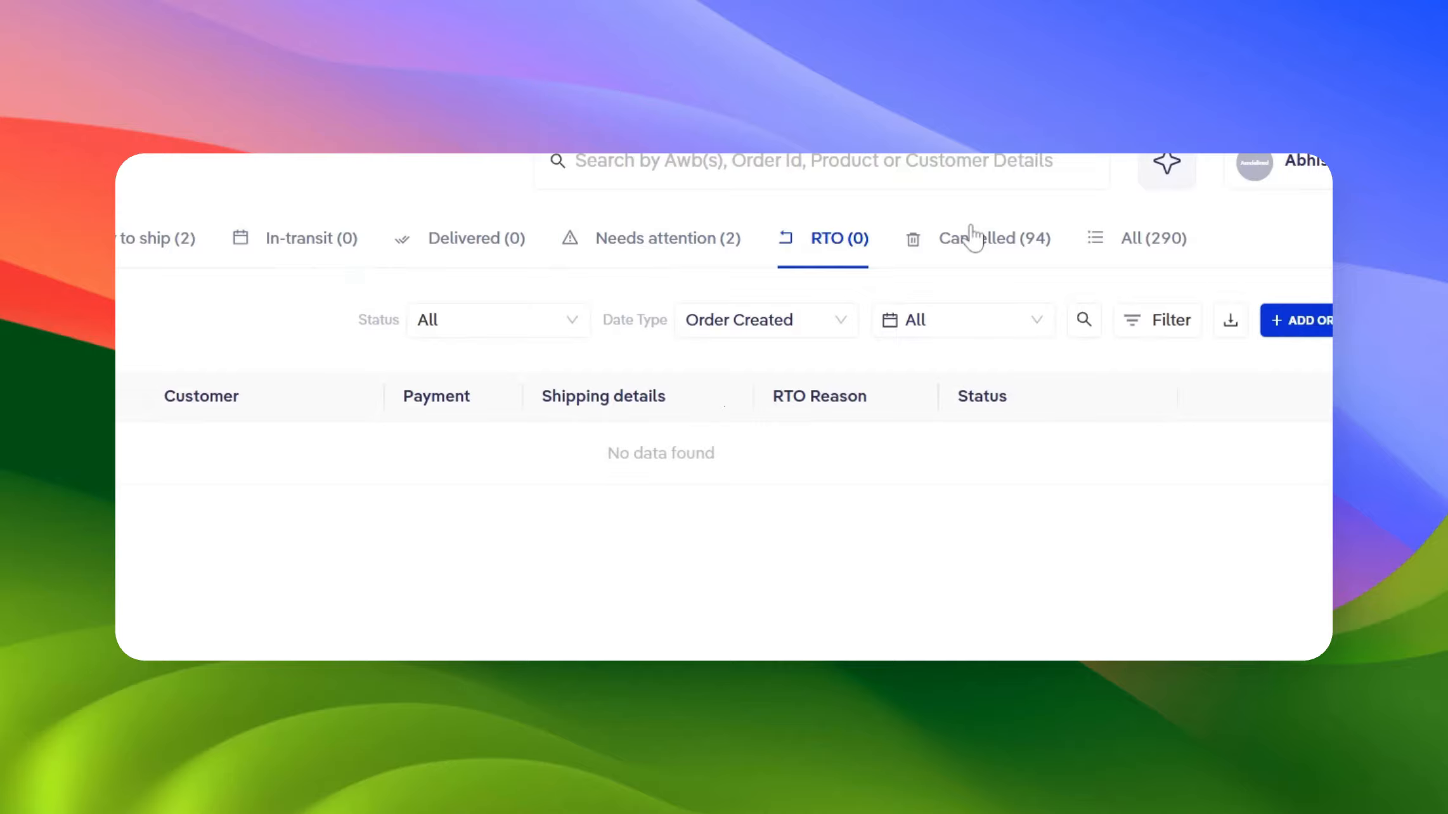
{"action": "left_click", "coordinate": [973, 238]}
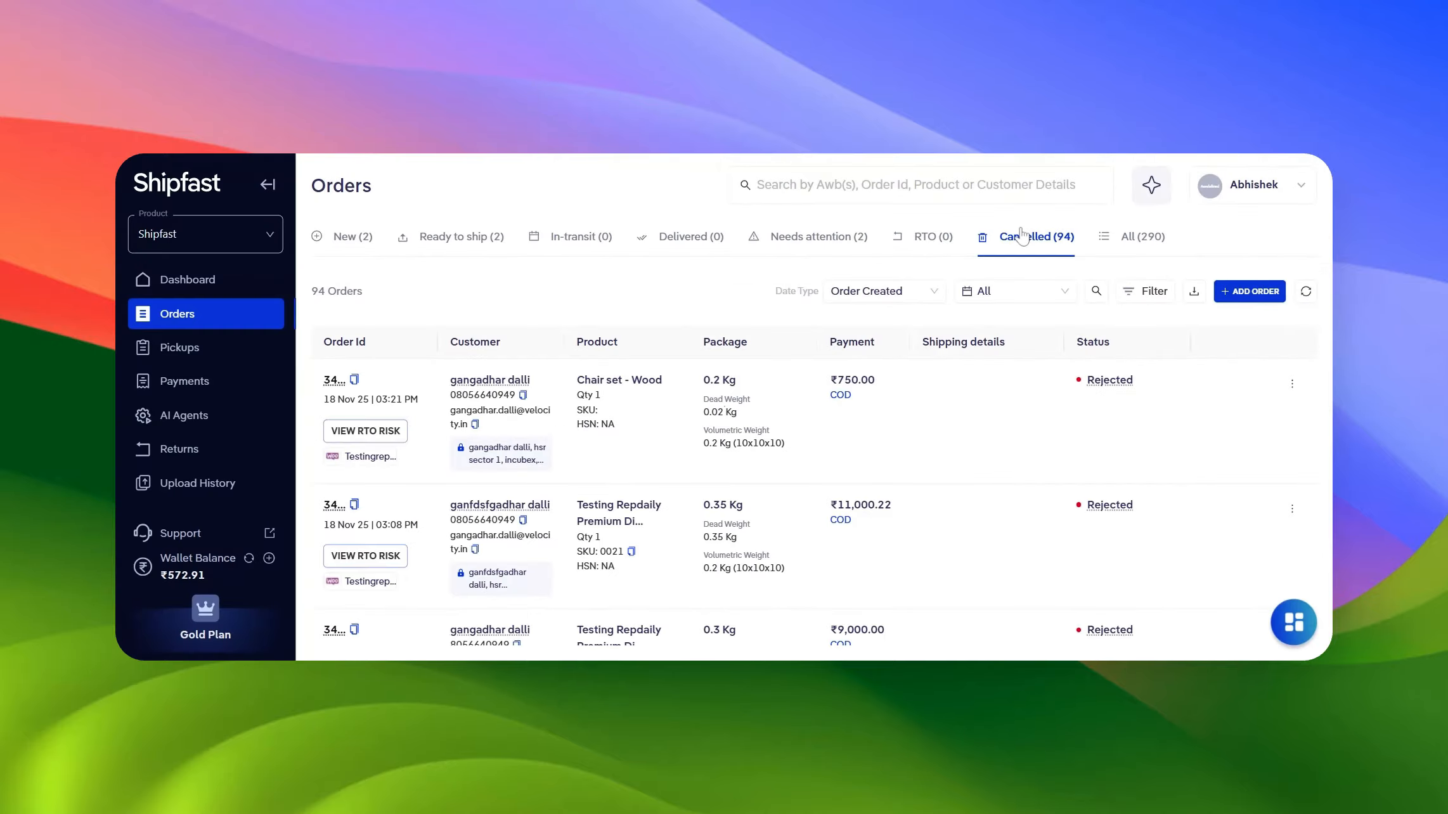
Open the All orders tab and its export options for order or item-level details
{"action": "left_click", "coordinate": [1123, 241]}
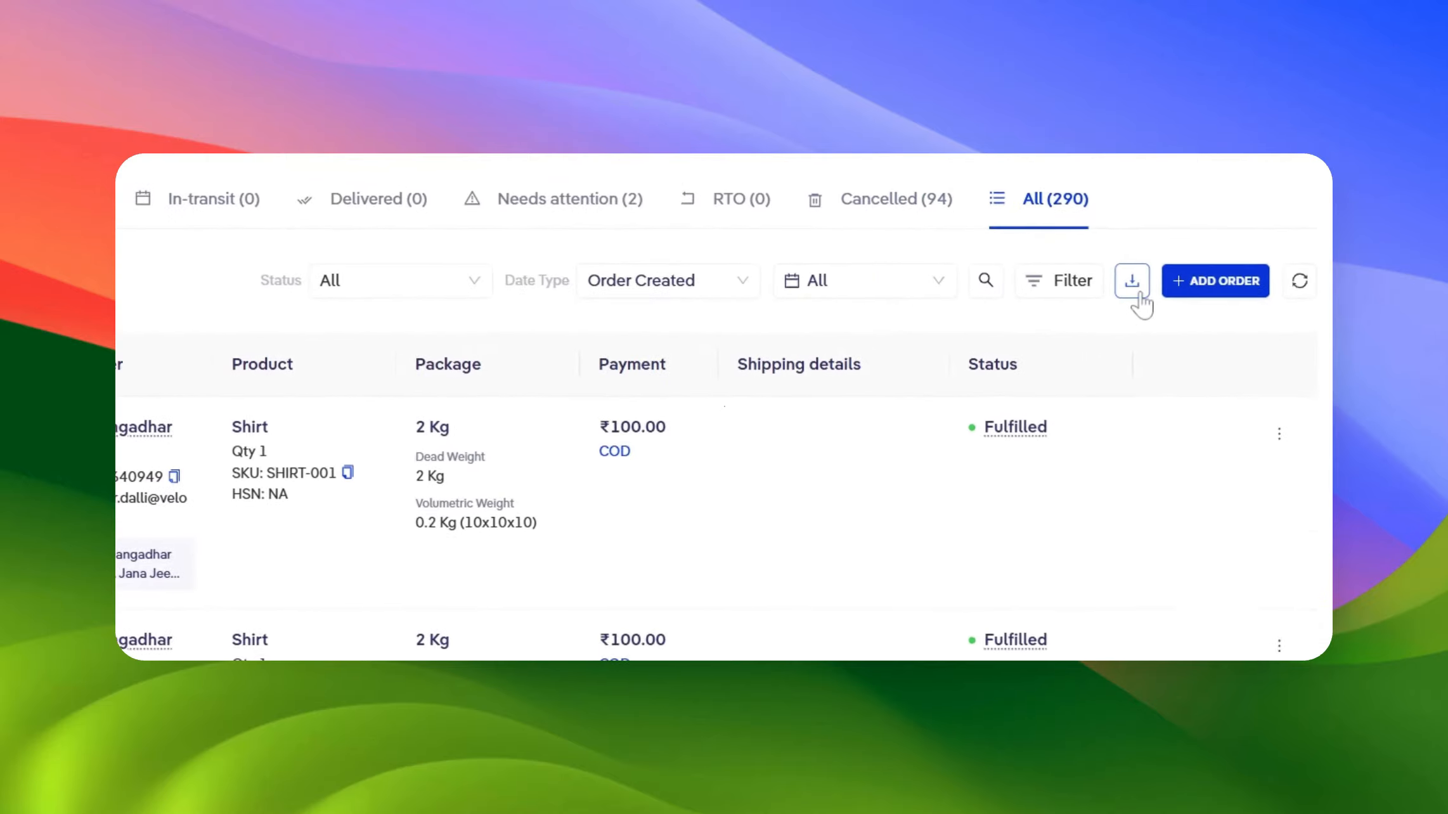
{"action": "left_click", "coordinate": [1135, 286]}
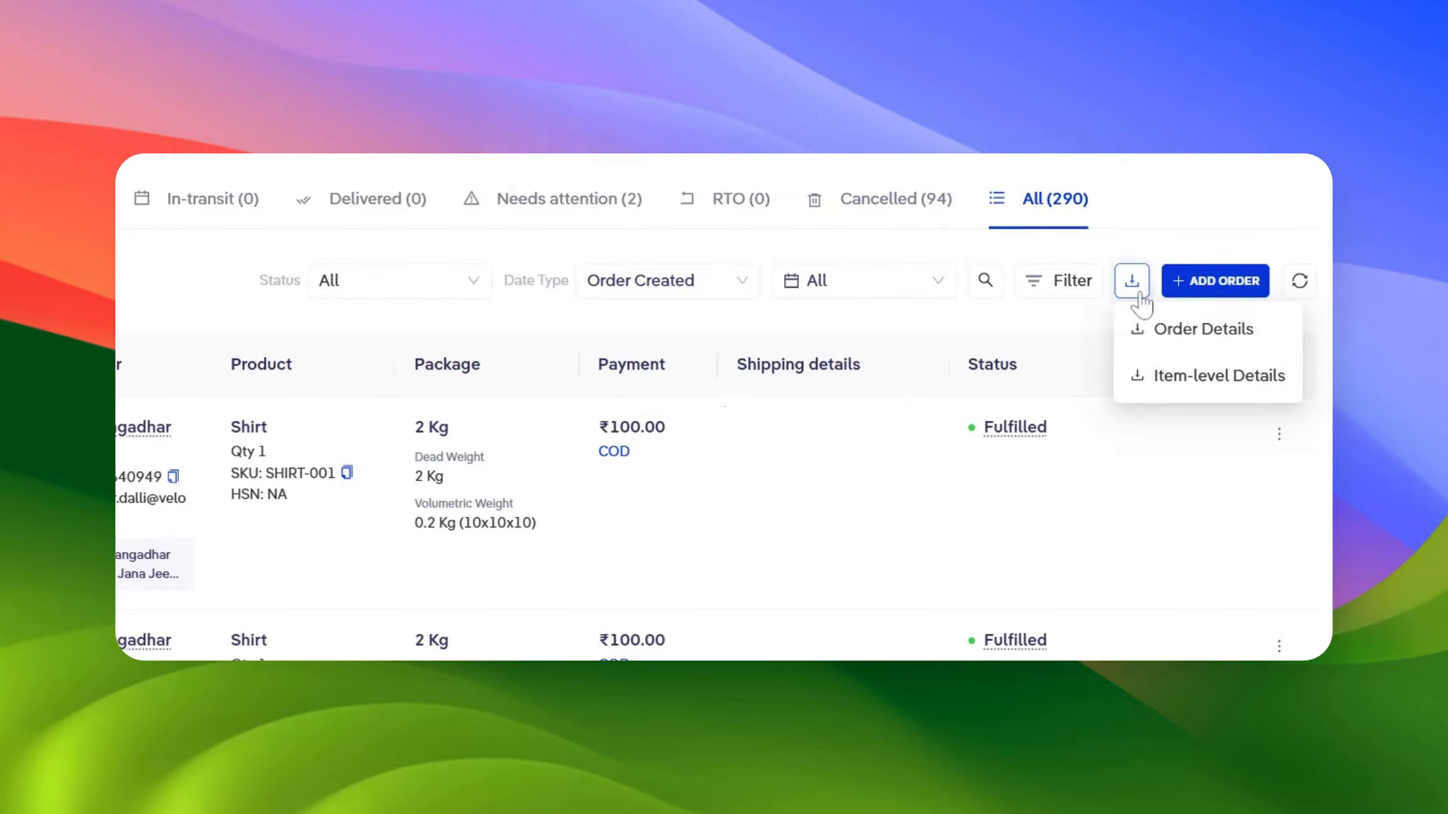